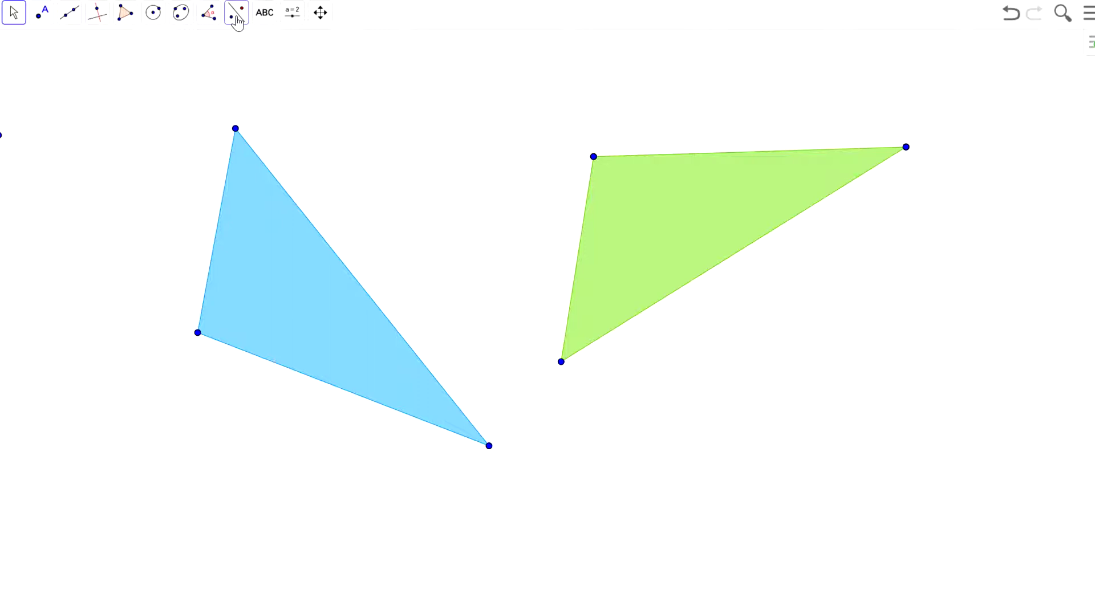
Reflect the blue triangle across its lower edge using Reflect about Line.
click(238, 21)
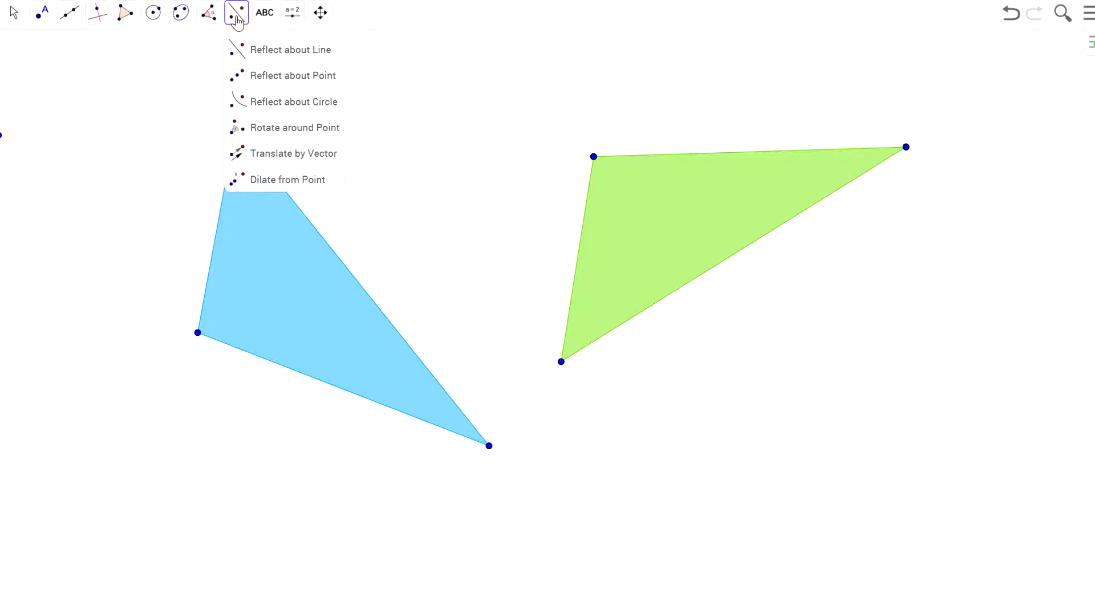
click(290, 52)
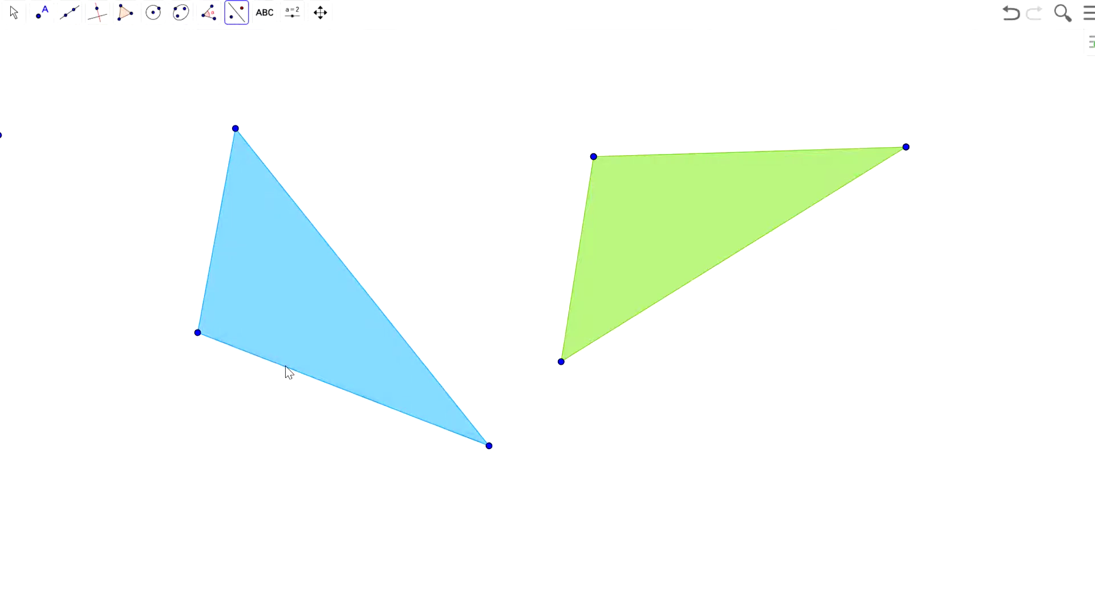
click(244, 17)
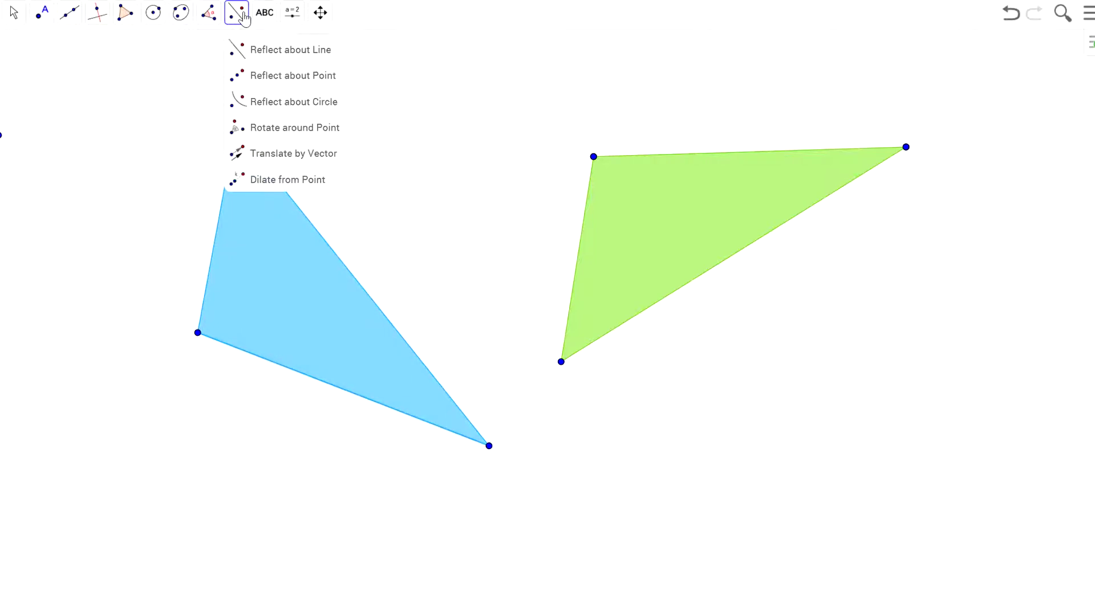
click(246, 46)
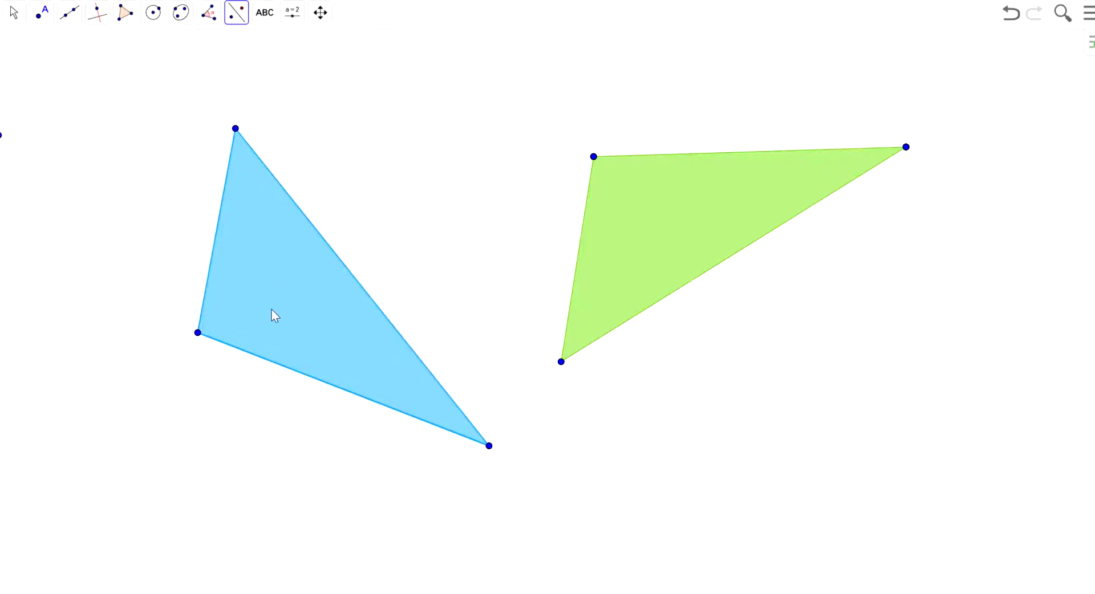
click(272, 309)
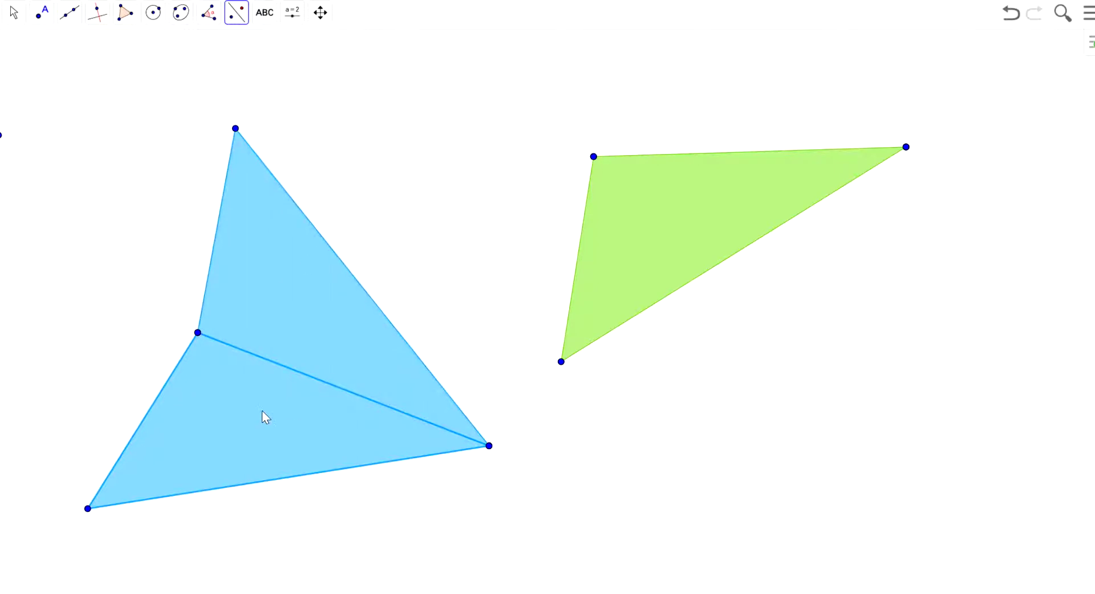
Open the reflected triangle's Object Properties and check its colour and line style settings.
right_click(218, 413)
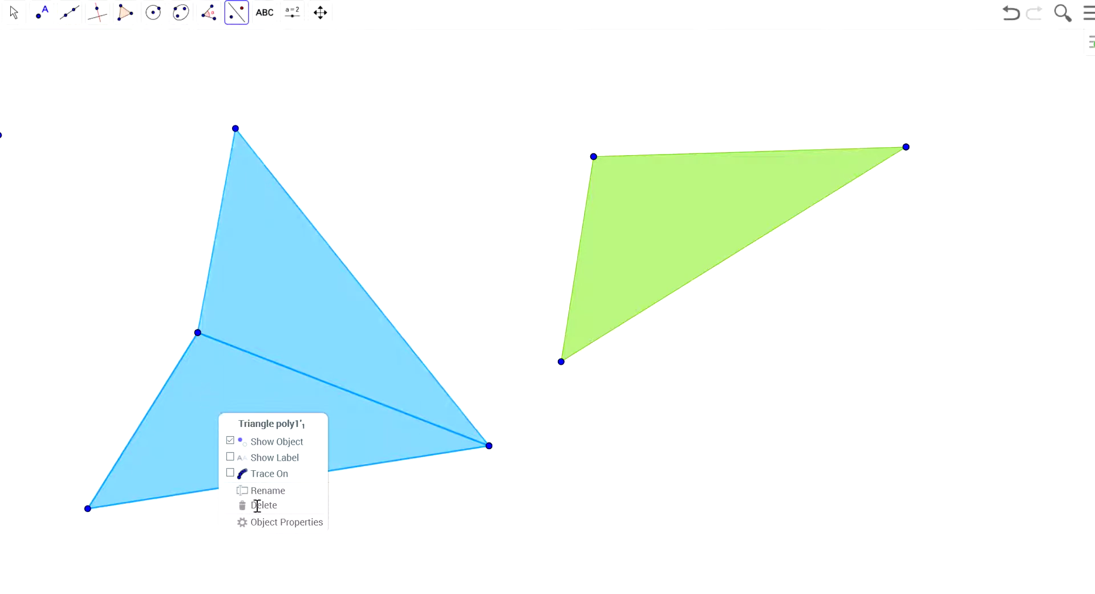
click(270, 524)
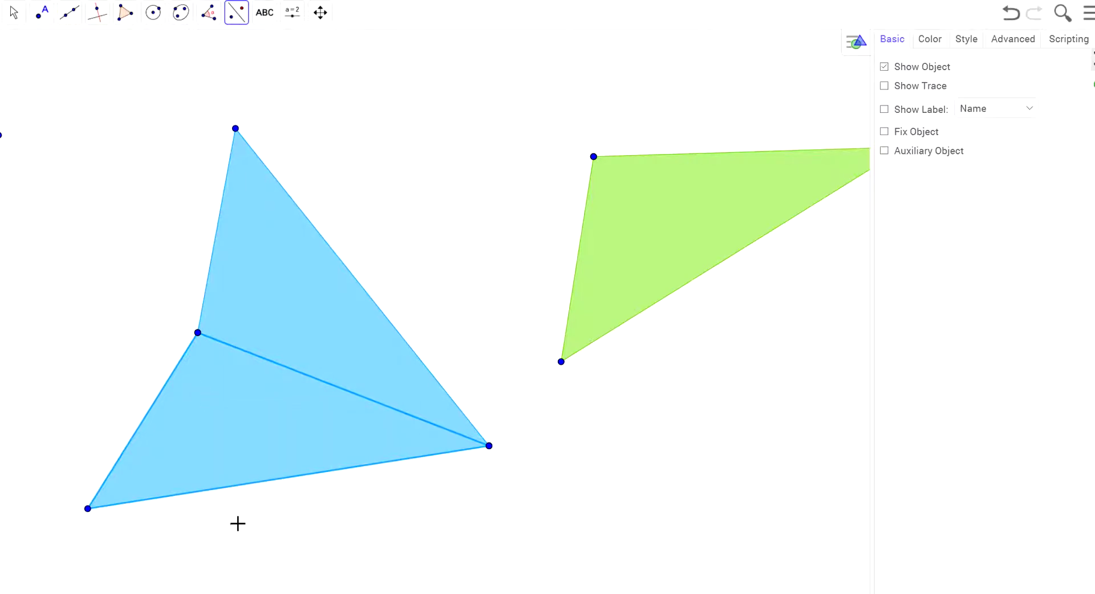
click(936, 43)
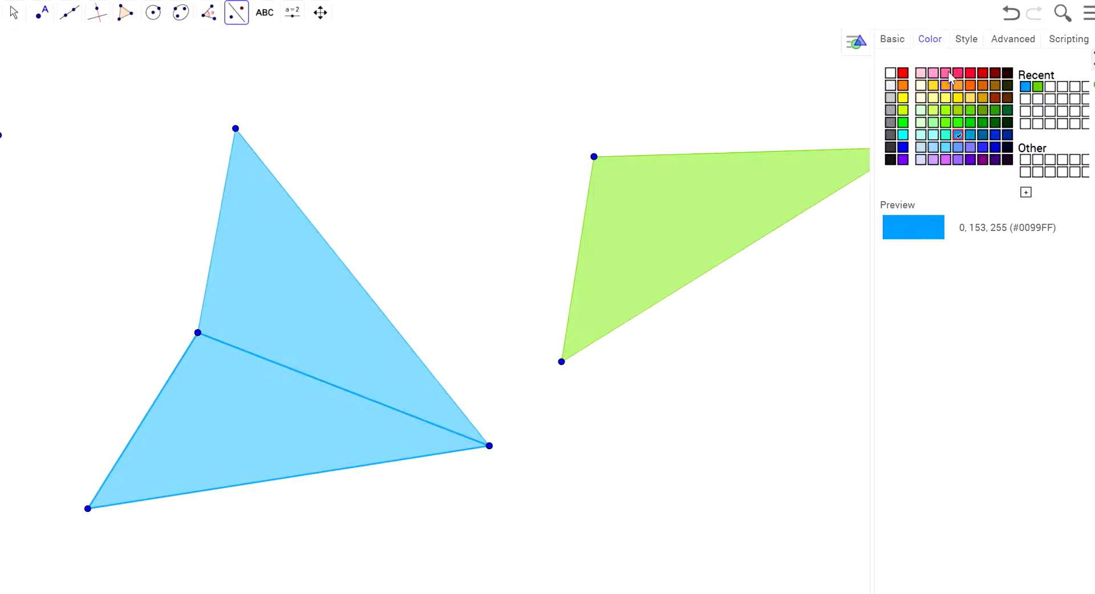
click(962, 43)
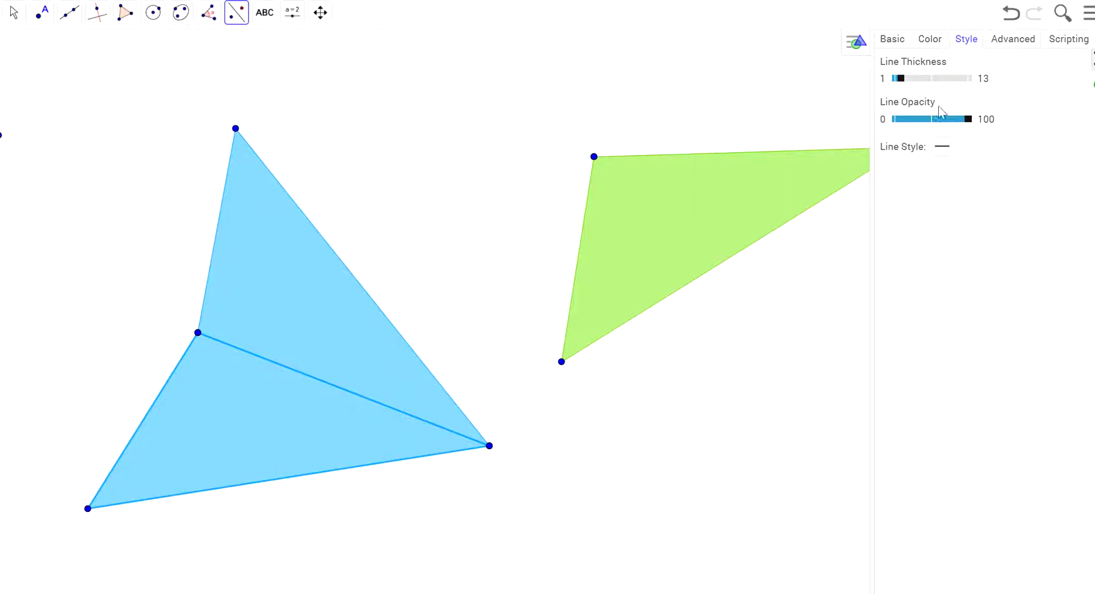
click(938, 43)
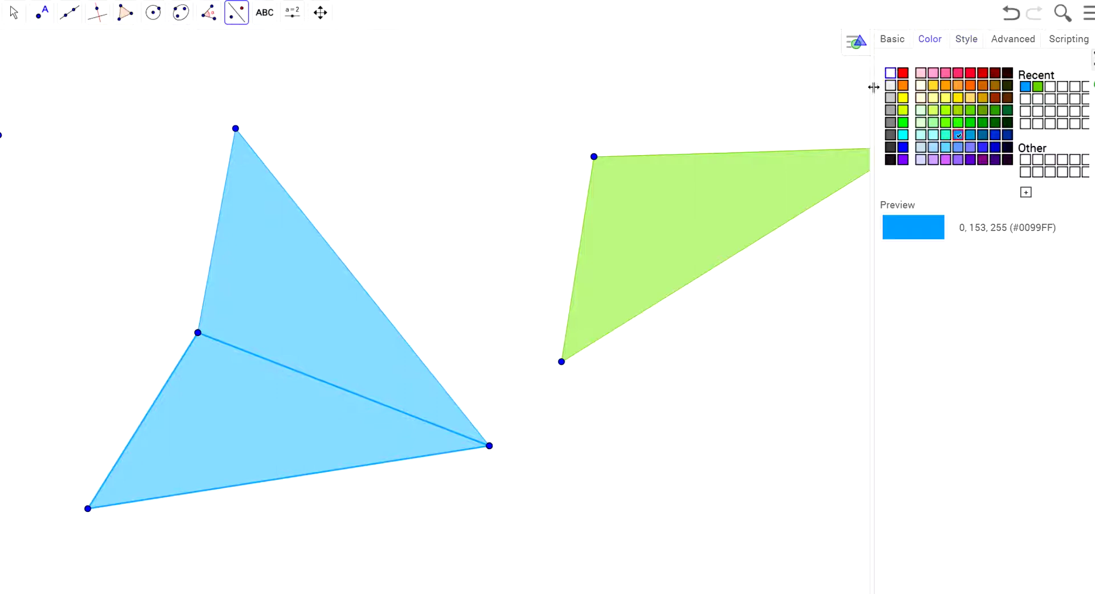
click(252, 403)
Colour the reflected triangle's edges lime green.
right_click(256, 410)
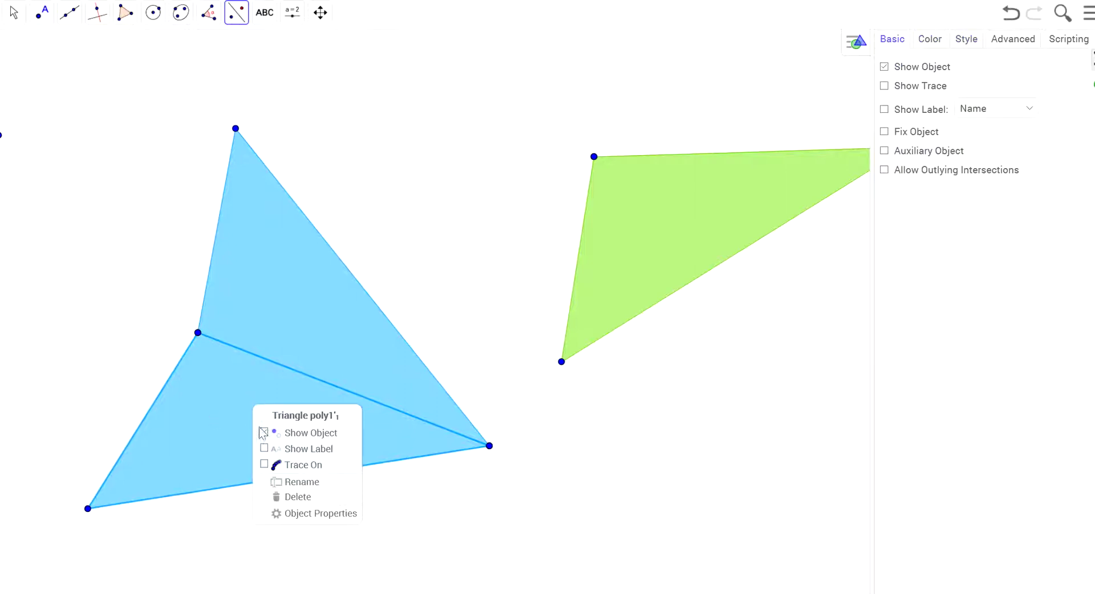
click(307, 512)
click(936, 41)
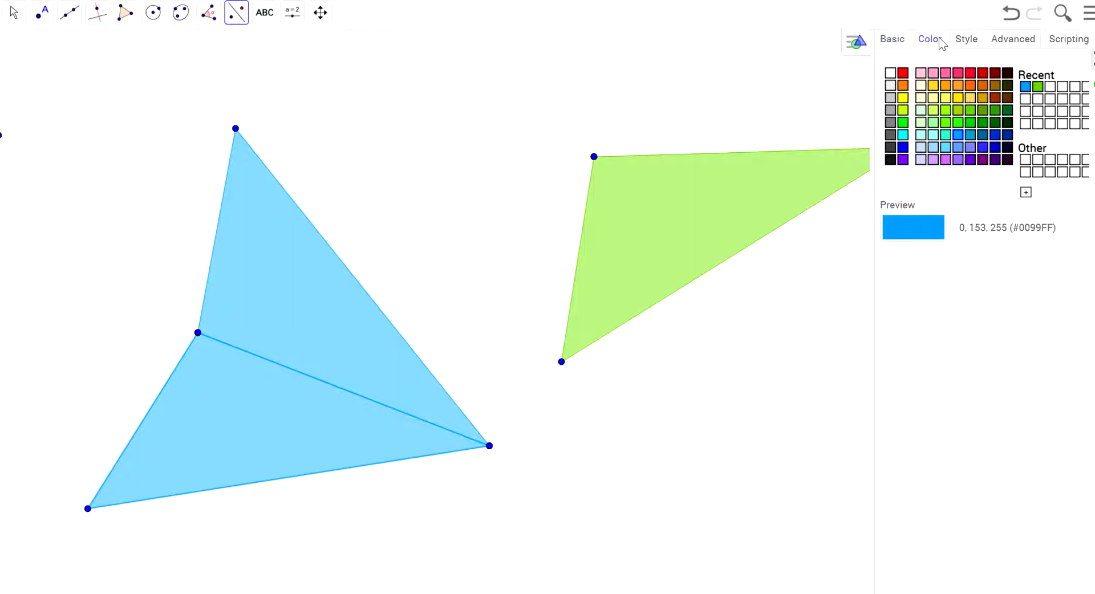
click(958, 122)
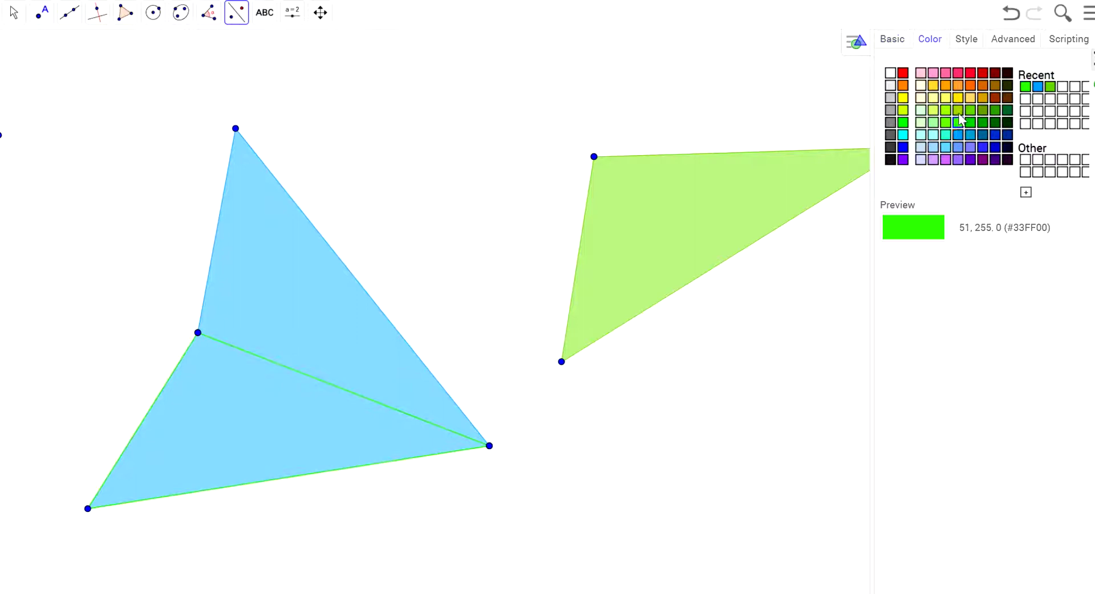
click(958, 110)
click(969, 98)
click(958, 98)
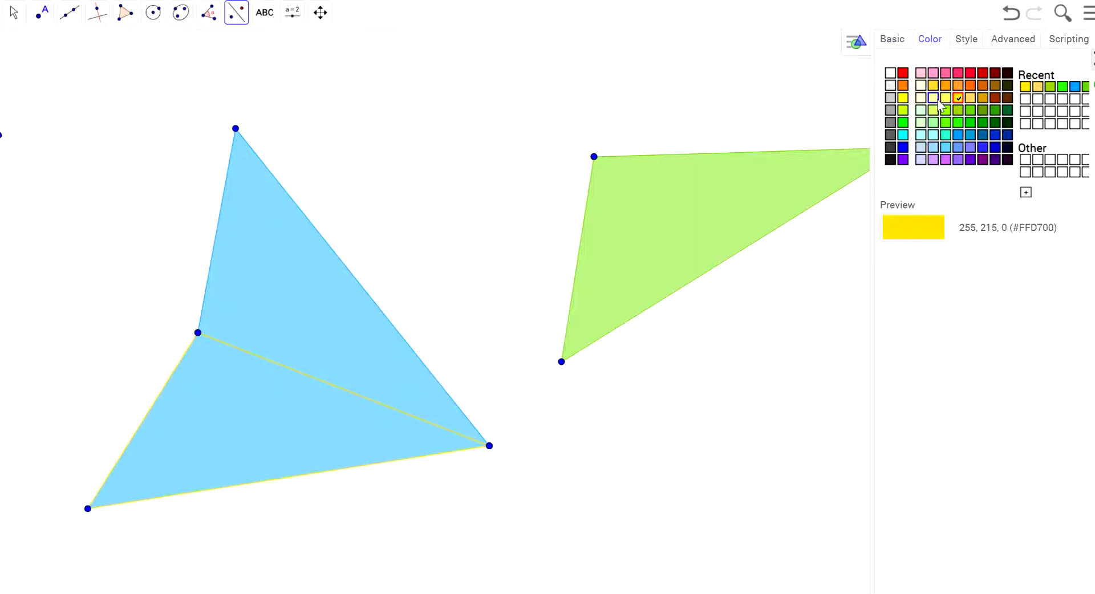
click(935, 99)
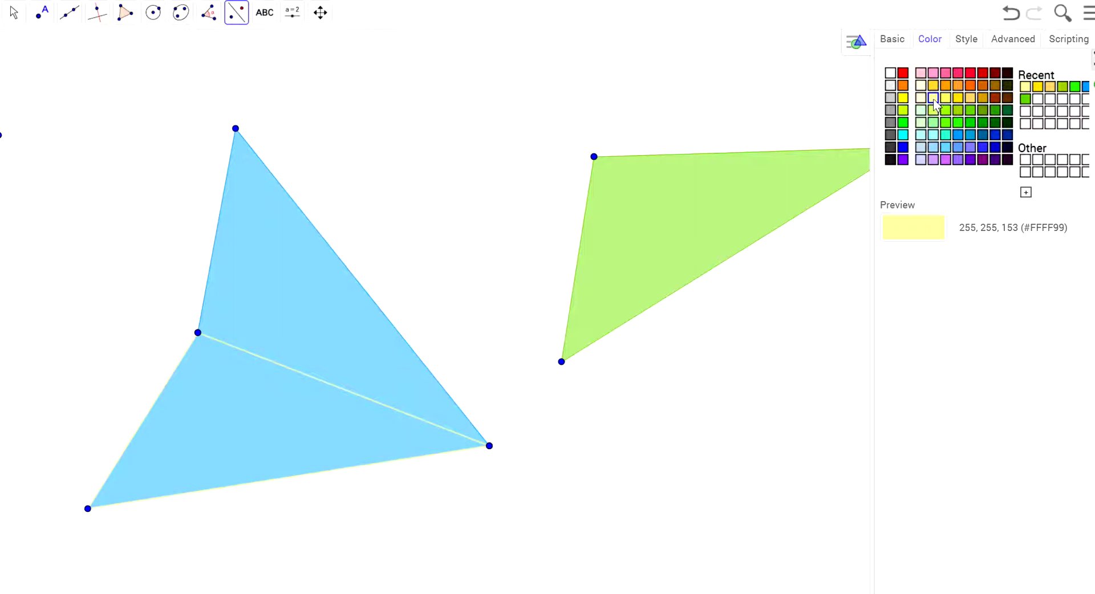
click(946, 110)
Fill the reflected triangle pale blue #BCD4E6 and make it slightly more transparent.
click(14, 12)
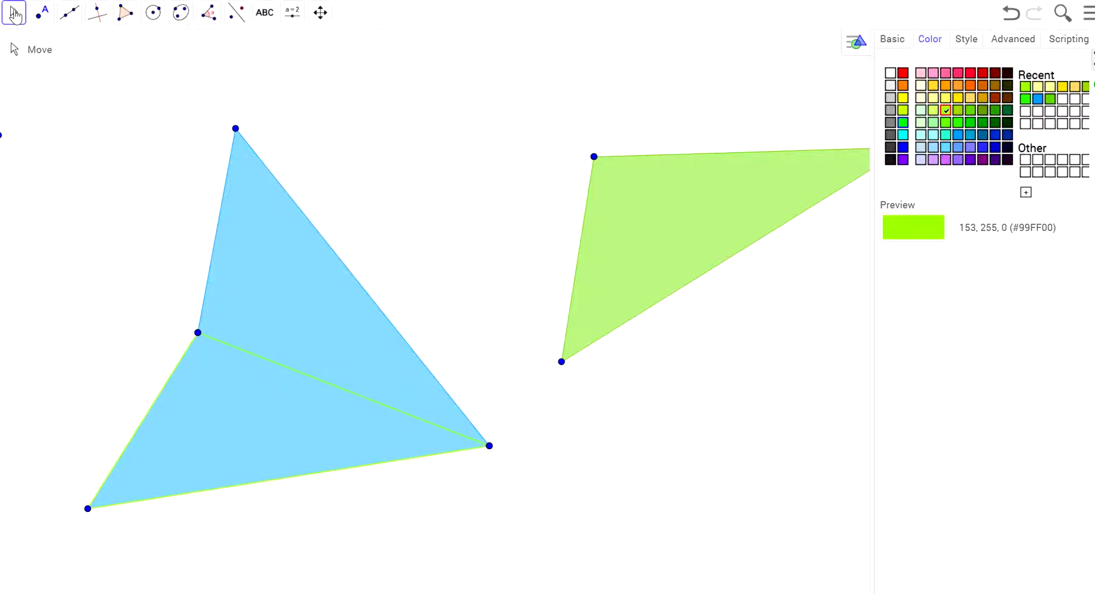
right_click(249, 424)
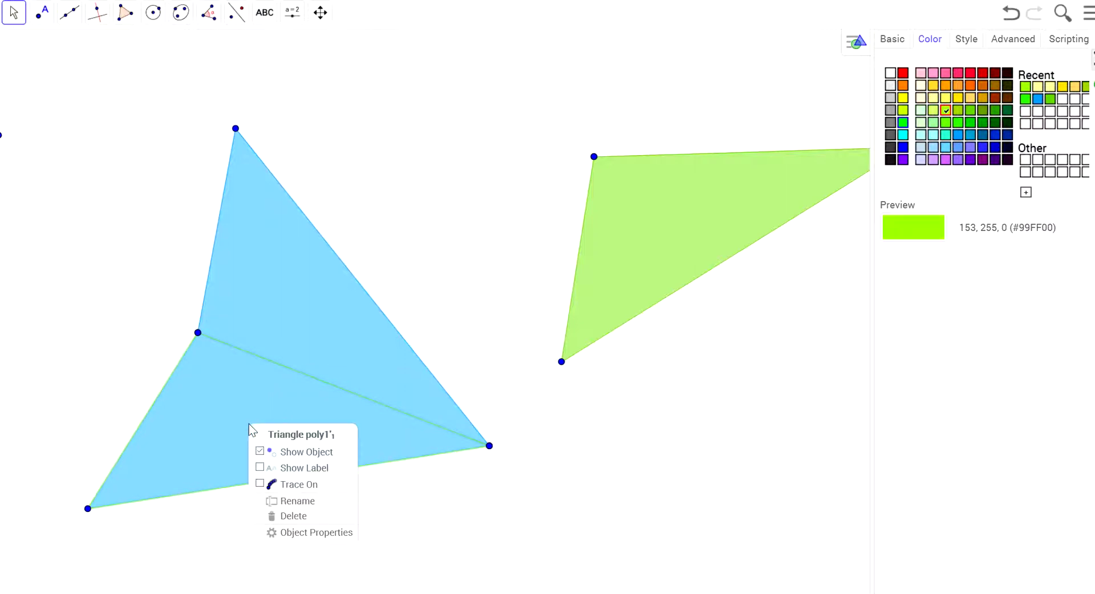
click(237, 419)
right_click(238, 419)
click(242, 425)
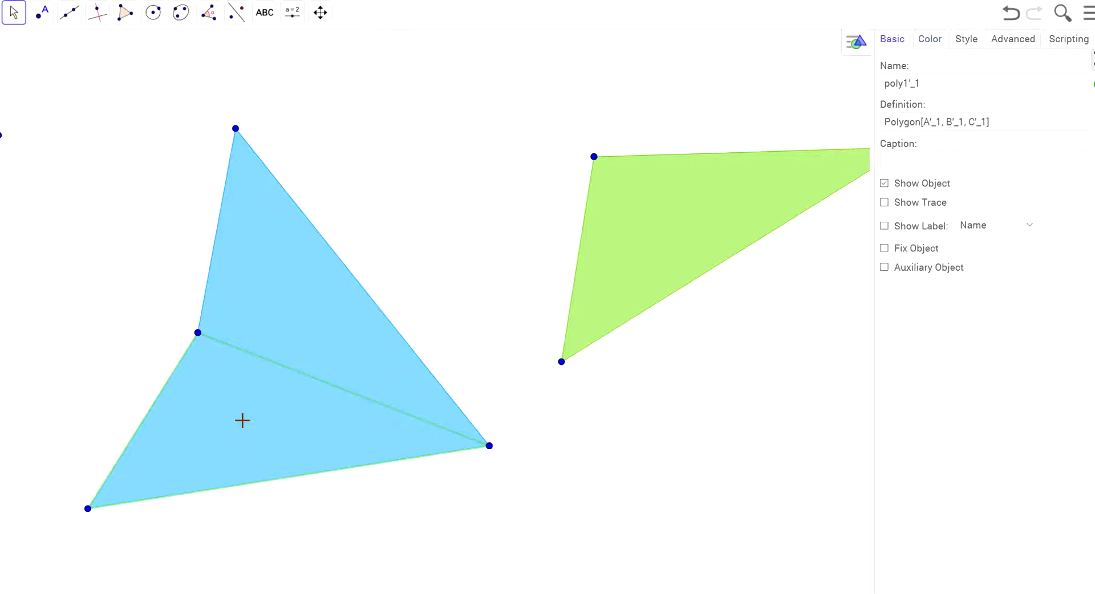
right_click(242, 421)
click(287, 529)
click(937, 39)
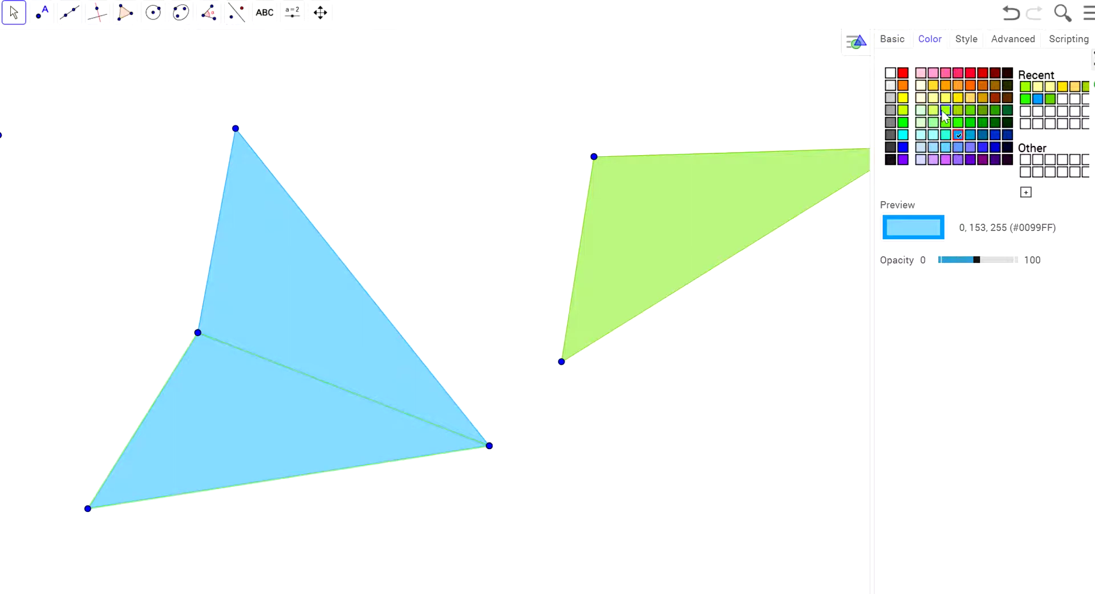
click(921, 147)
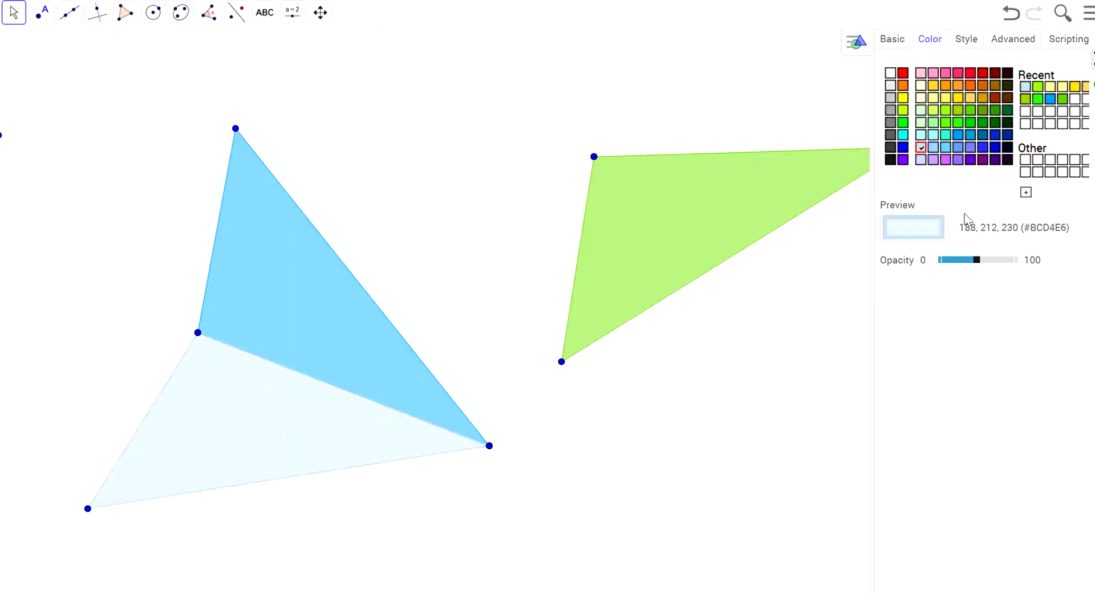
drag(976, 260, 972, 260)
Translate the pale reflected triangle by a vector from the shared vertex to the green triangle's top-left corner.
click(53, 23)
mouse_move(59, 24)
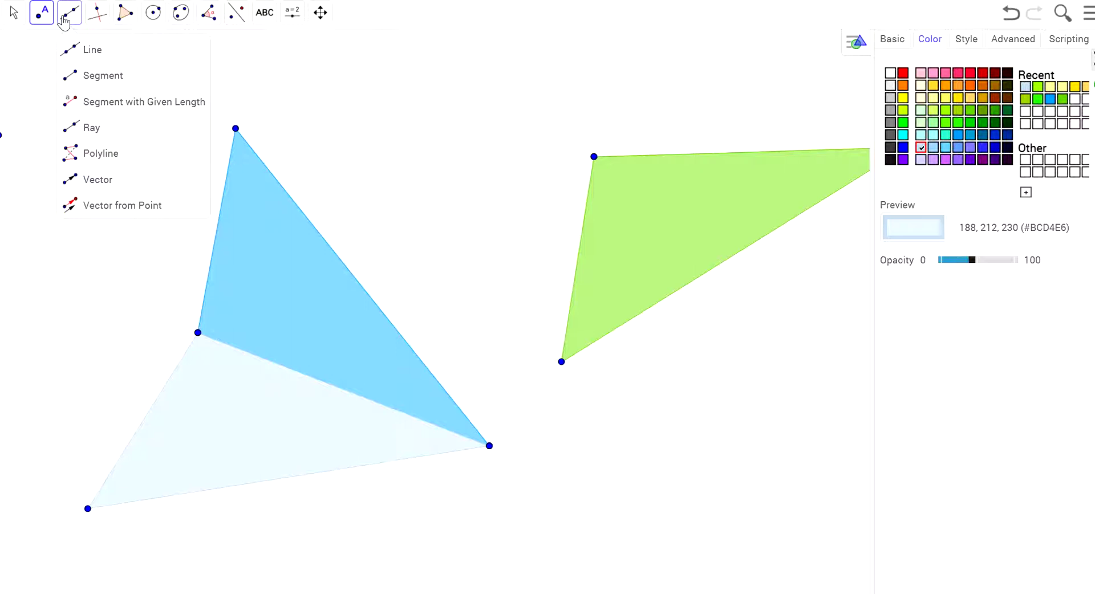
mouse_move(236, 14)
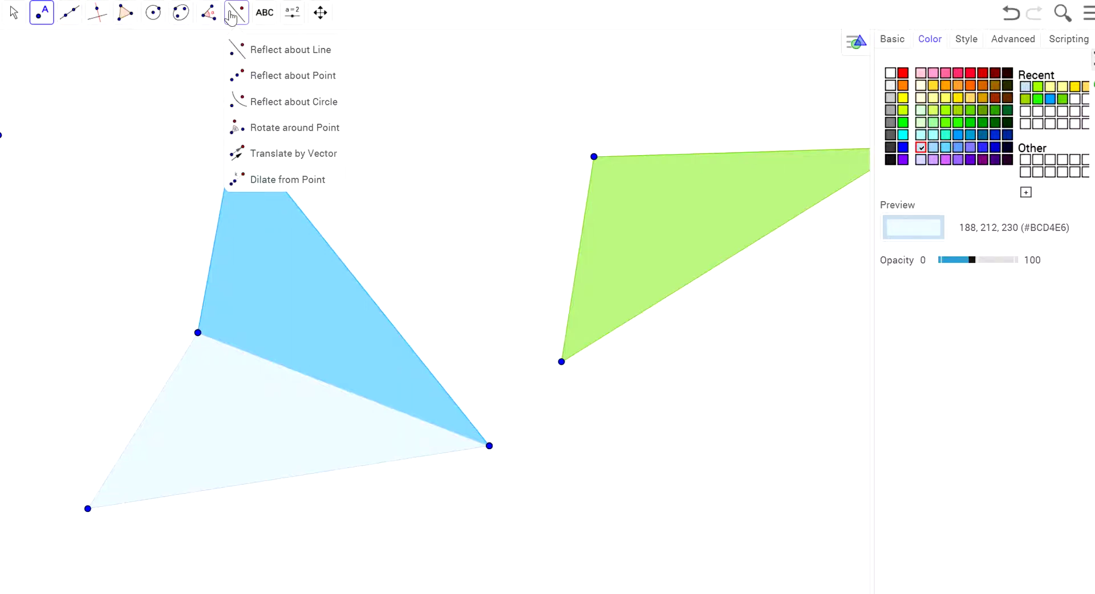
click(298, 154)
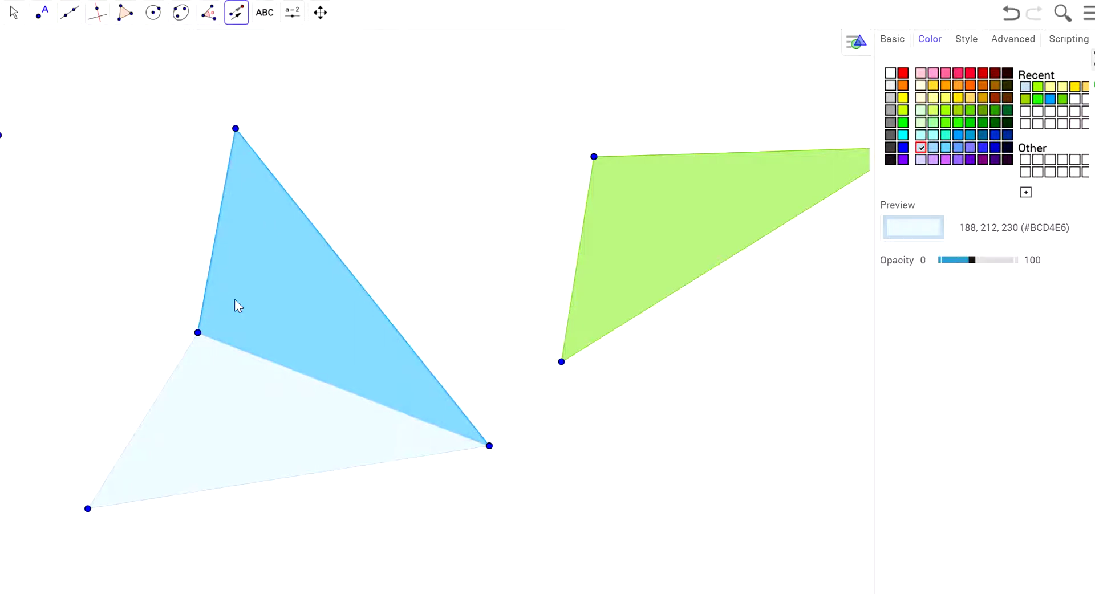
click(223, 415)
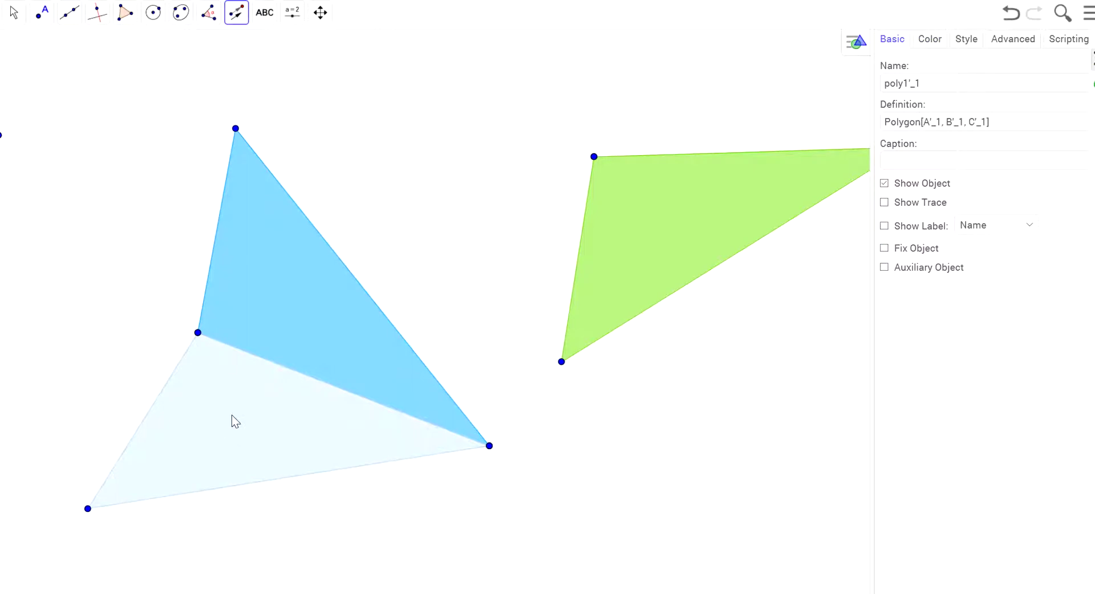
click(198, 333)
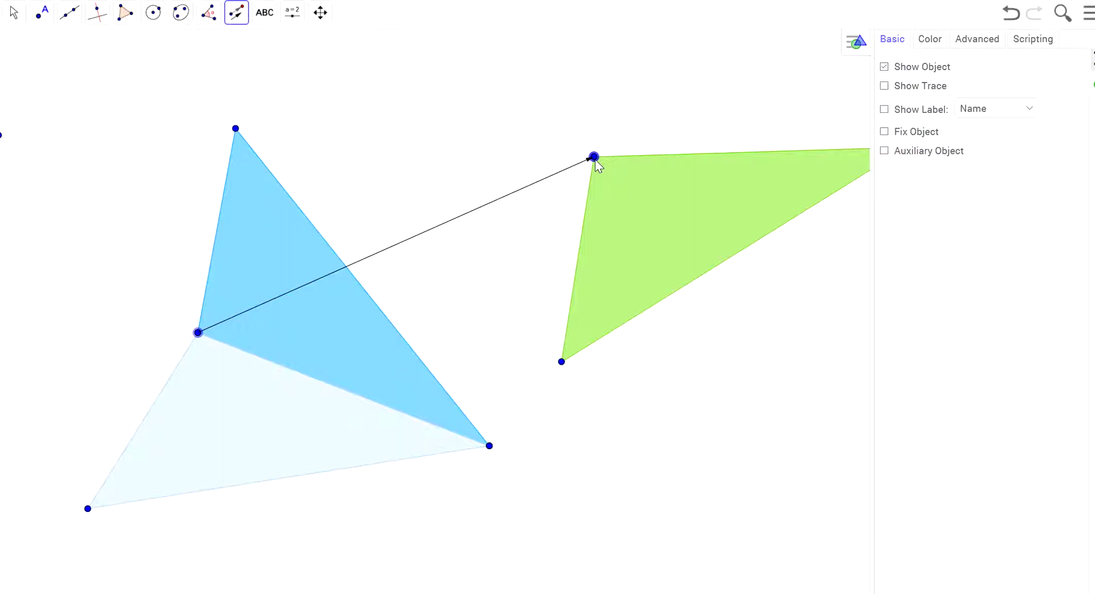
click(595, 161)
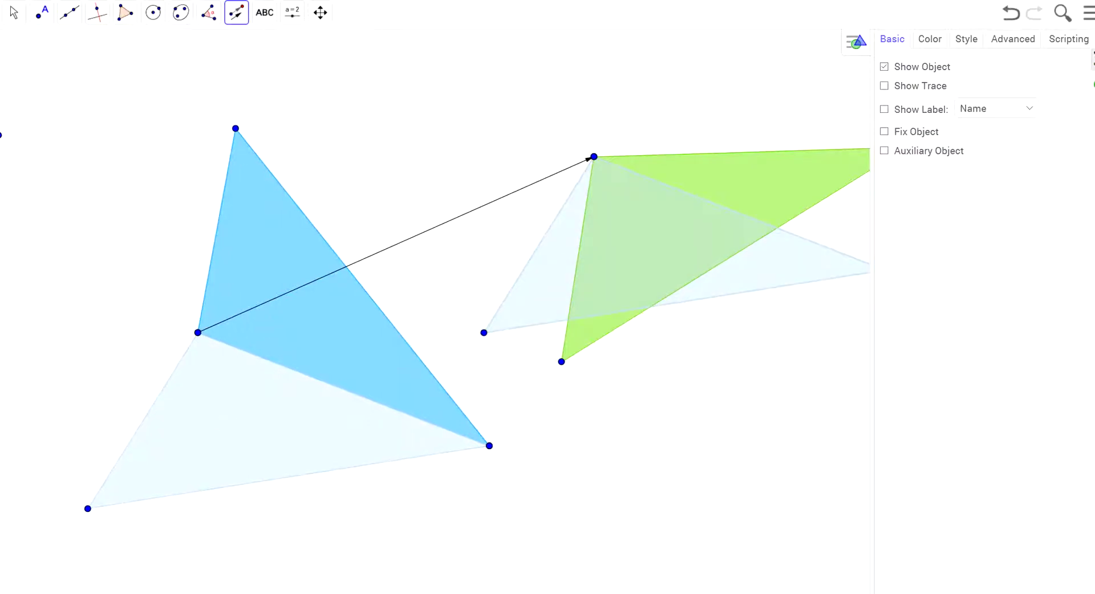
Undo the first translation, then translate the blue triangle by a vector to the green triangle's top vertex.
click(1019, 13)
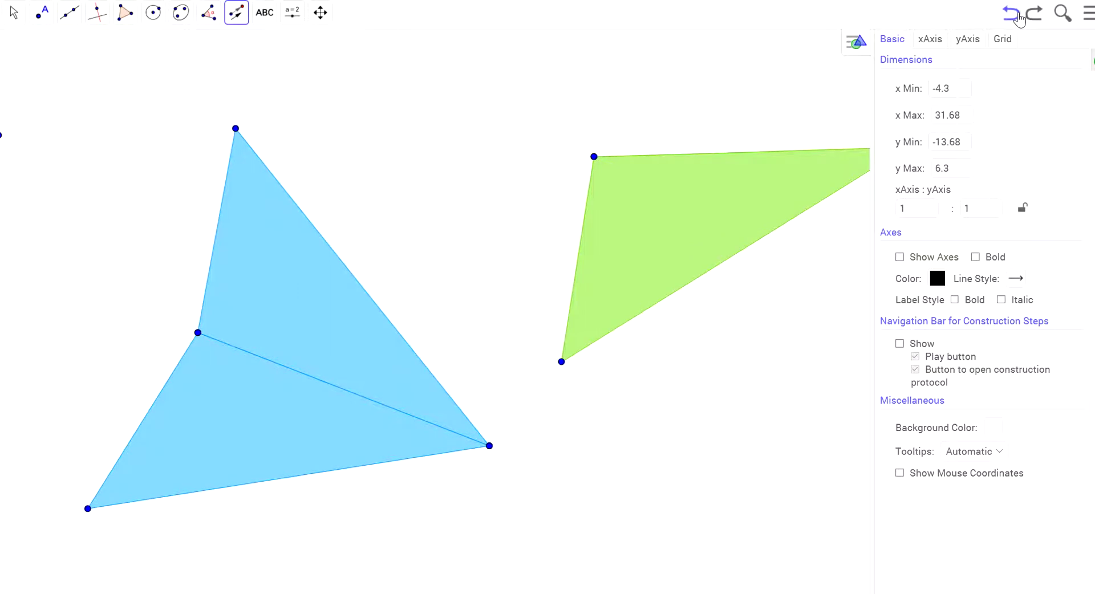
click(242, 19)
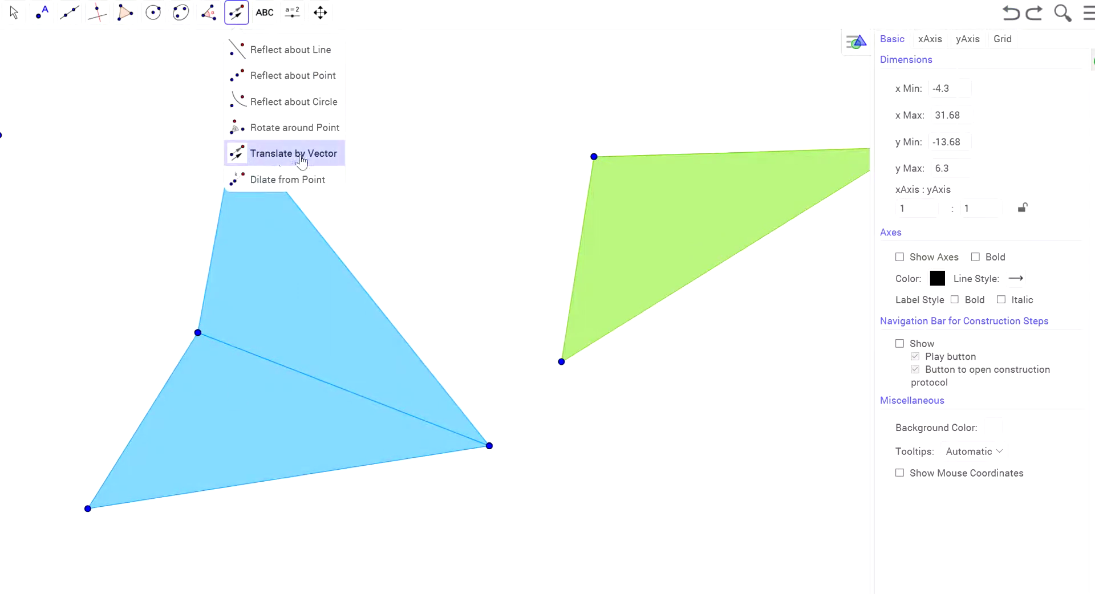
click(283, 159)
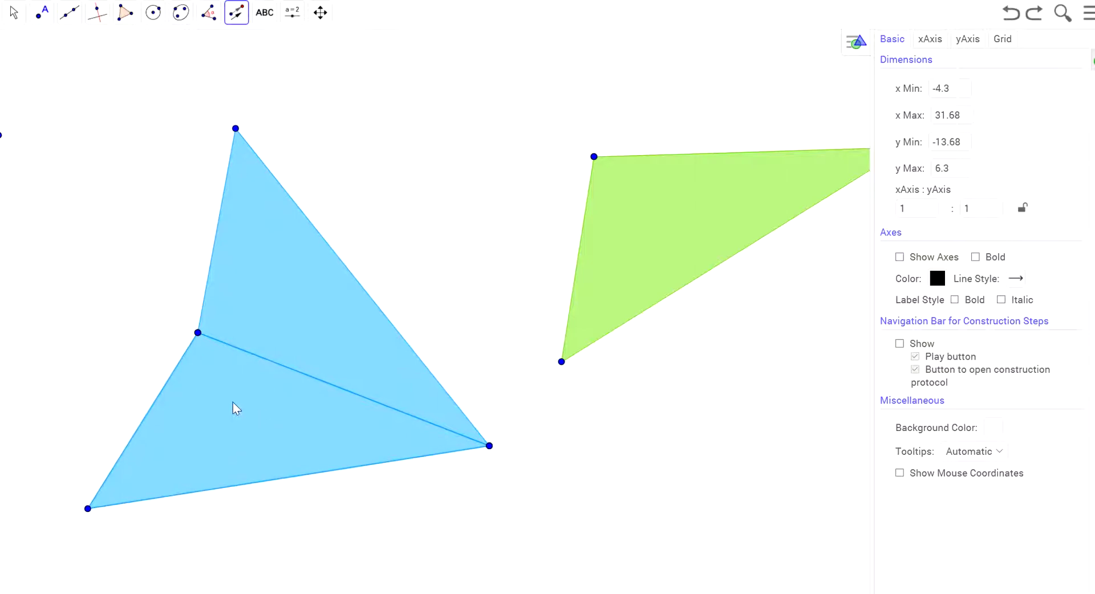
click(261, 408)
click(198, 334)
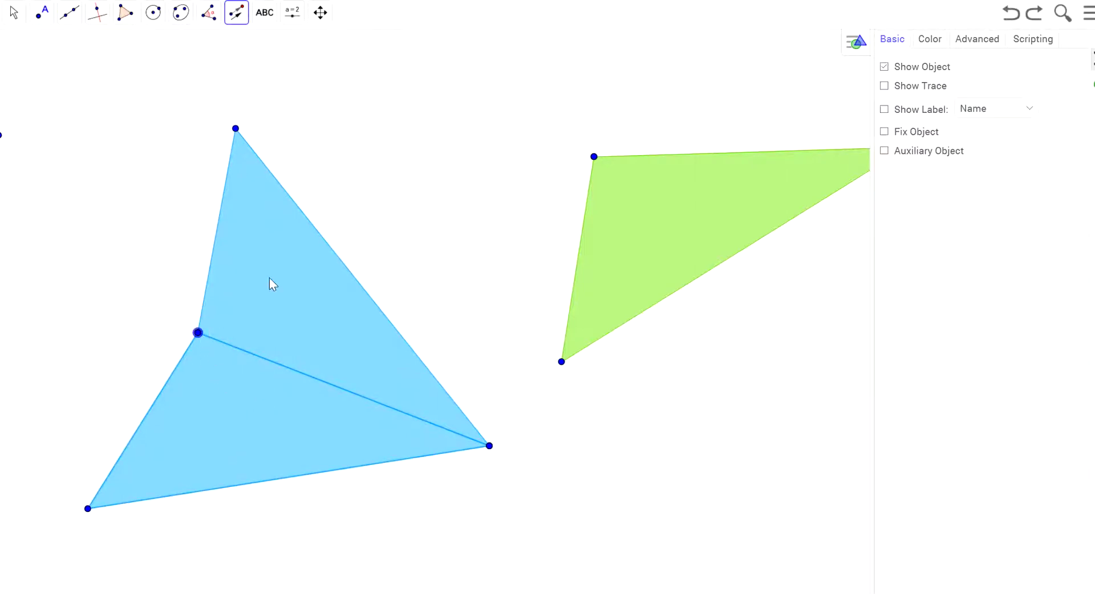
click(594, 157)
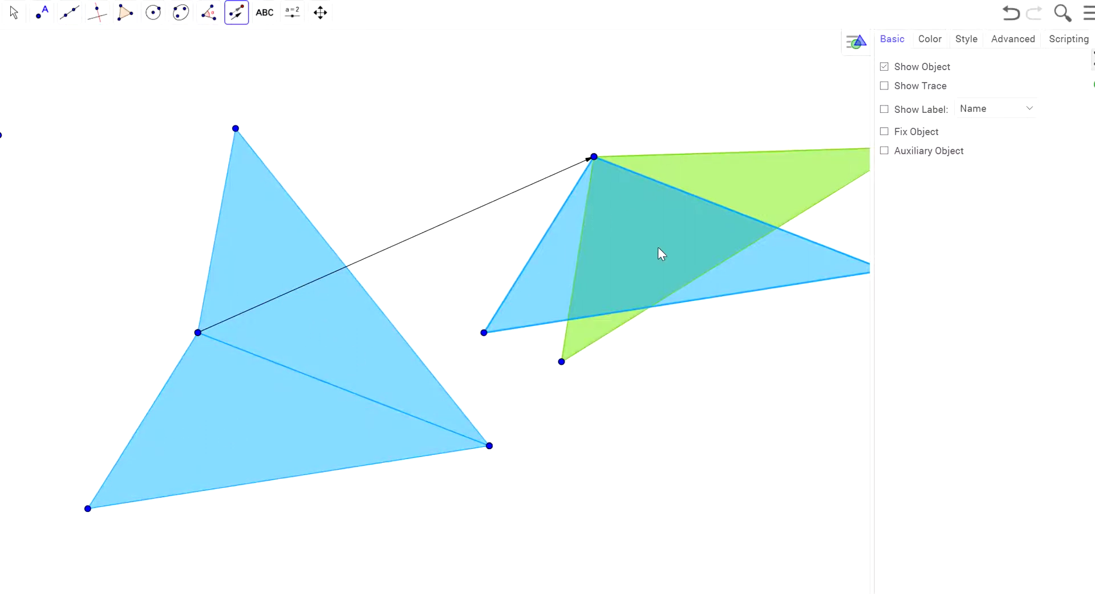
Colour the lower-left triangle pale lavender #CCCCFF.
right_click(264, 427)
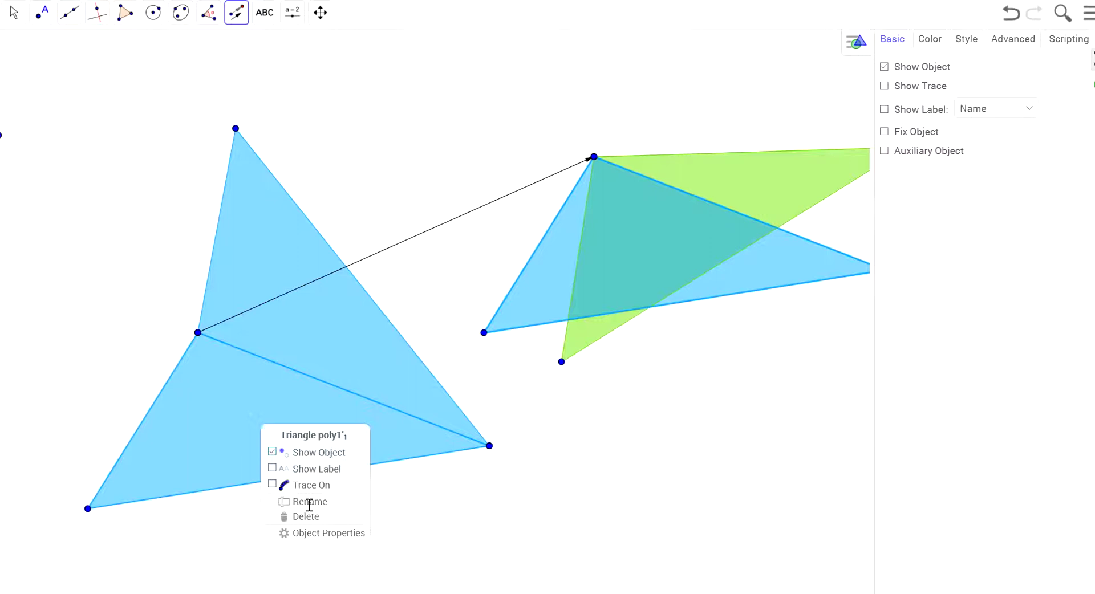
click(326, 534)
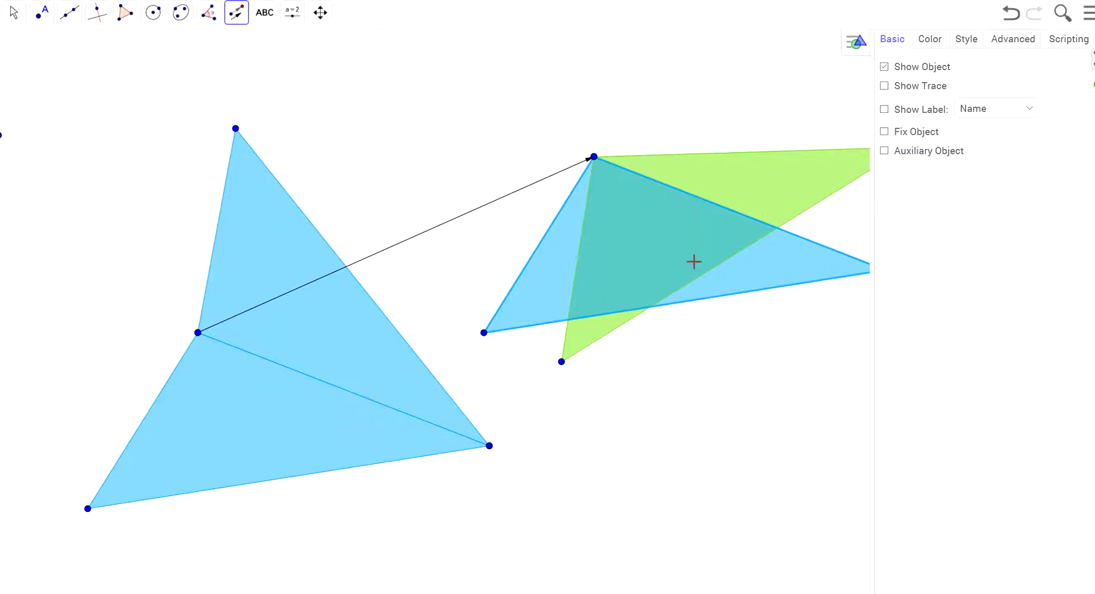
click(930, 40)
click(14, 13)
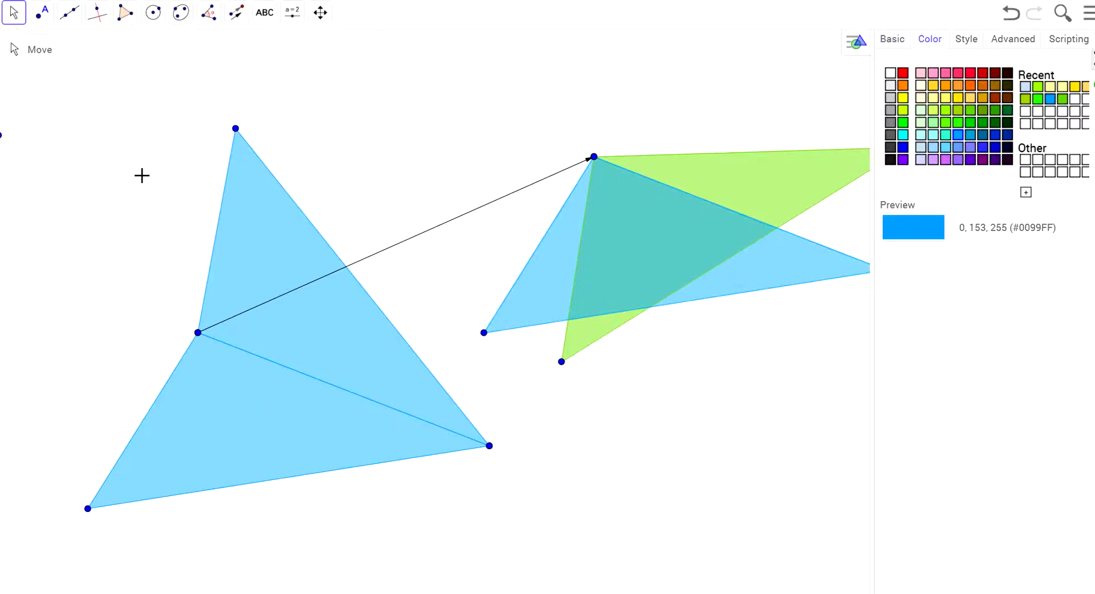
click(266, 413)
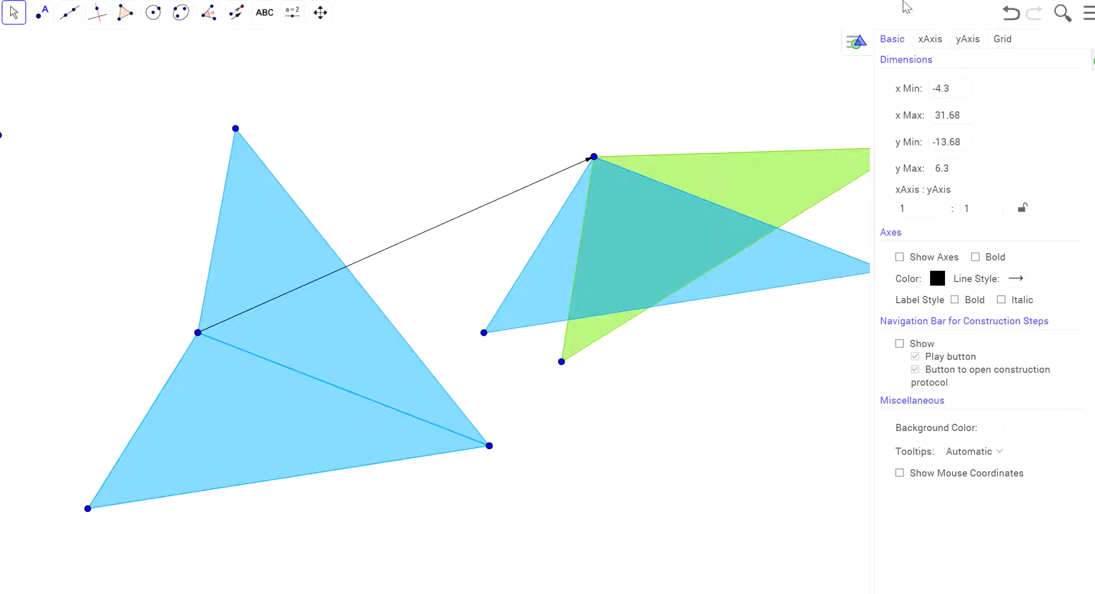
right_click(276, 398)
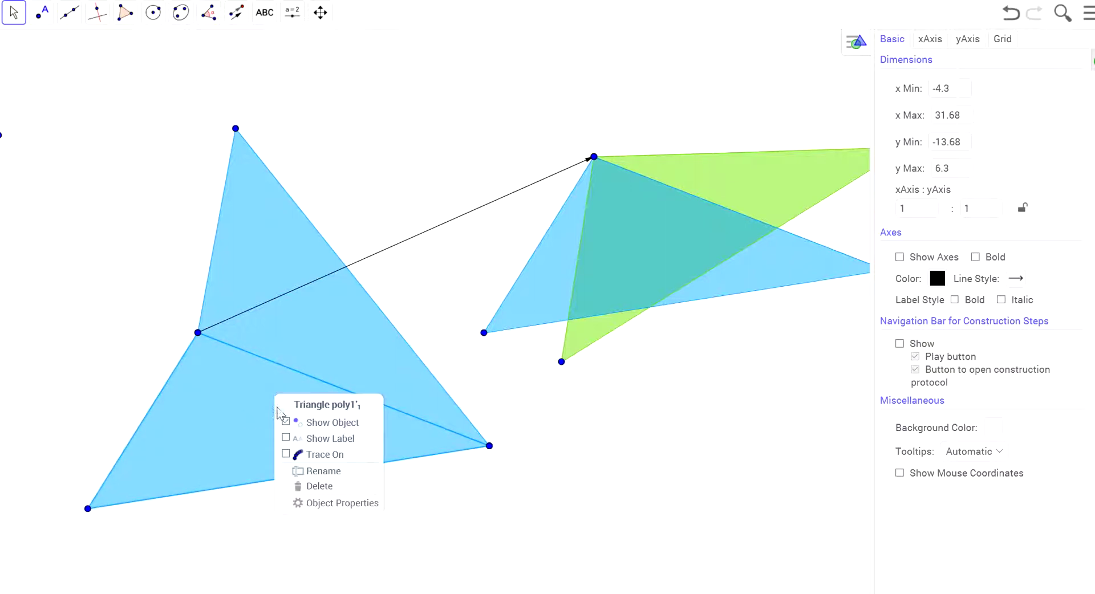
click(319, 502)
click(928, 39)
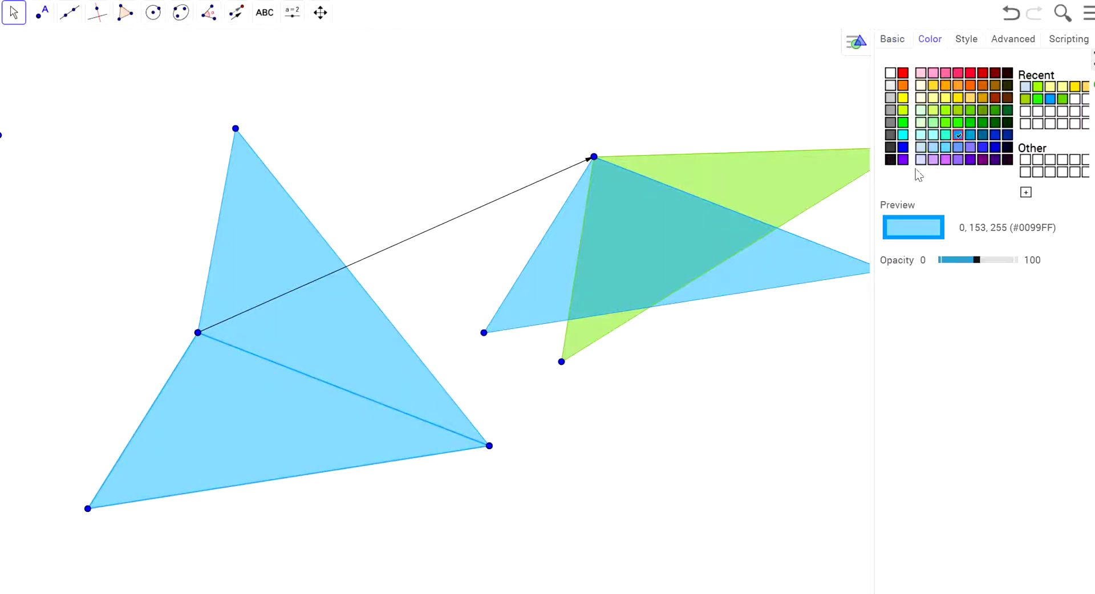
click(920, 160)
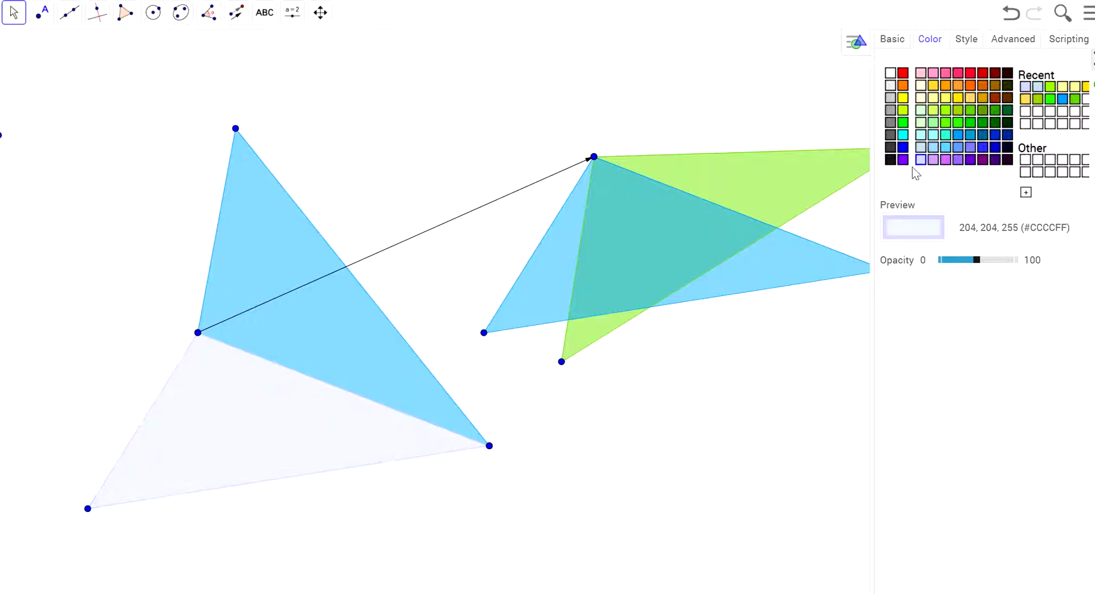
Colour the translated triangle pale lavender #CCCCFF and close the settings panel.
right_click(797, 255)
click(789, 262)
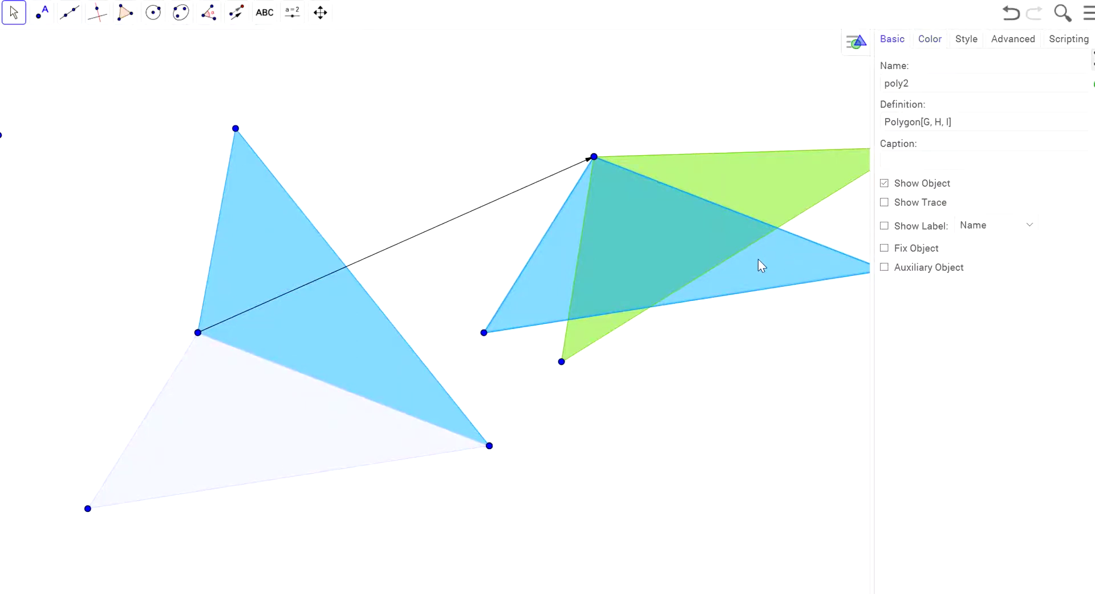
right_click(759, 260)
click(929, 40)
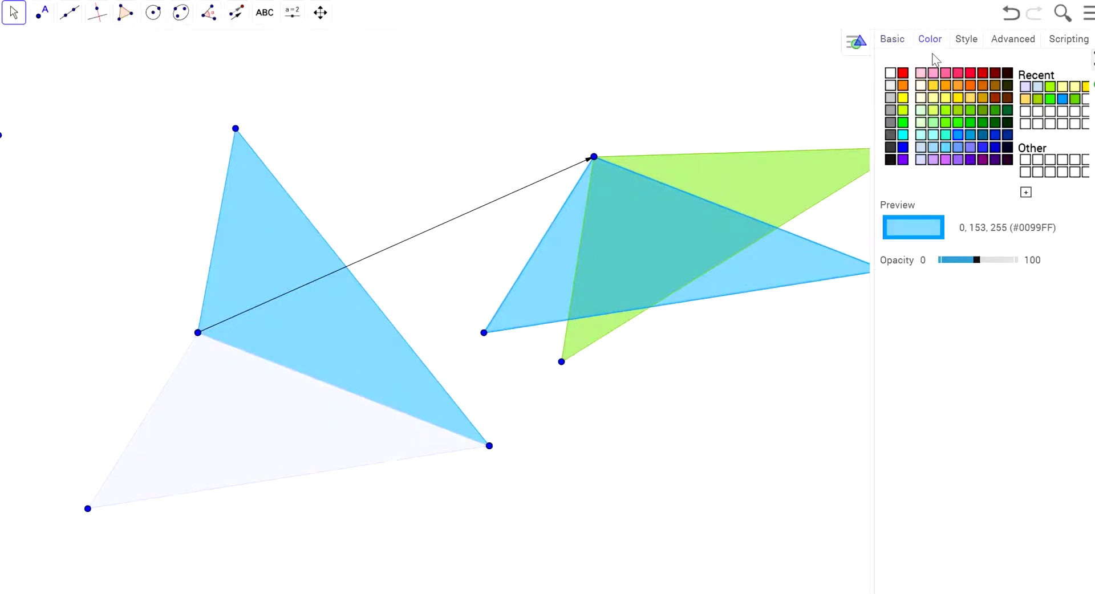
click(921, 161)
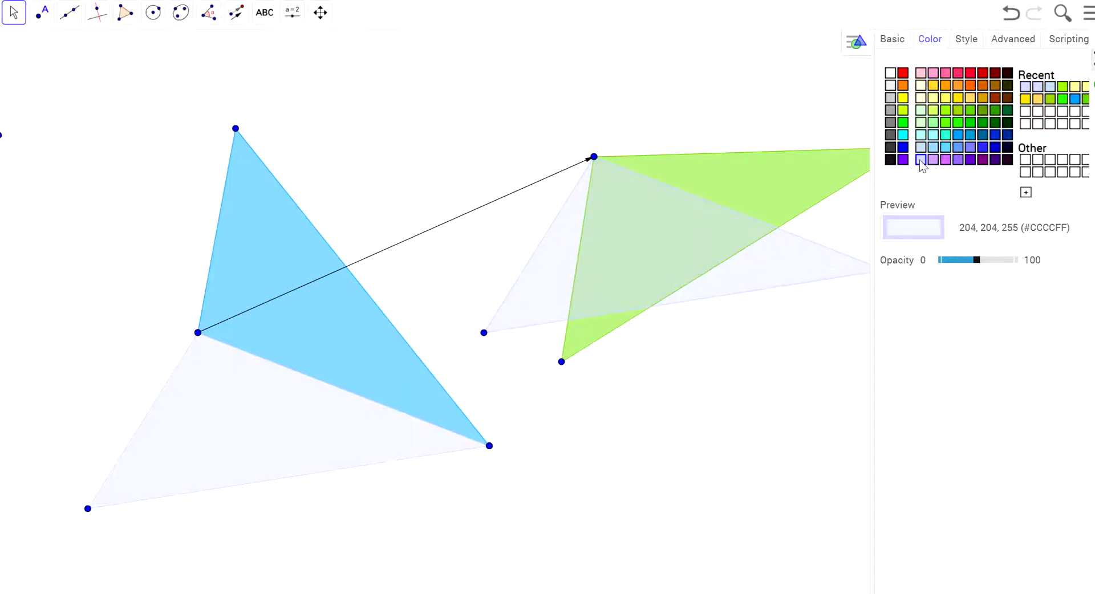
click(773, 463)
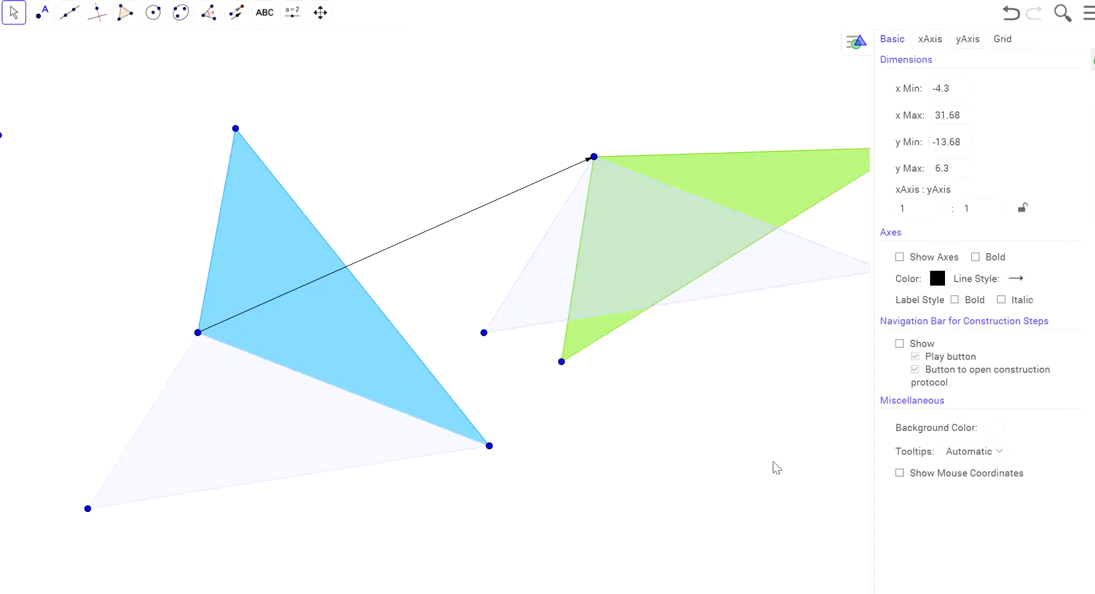
click(1089, 34)
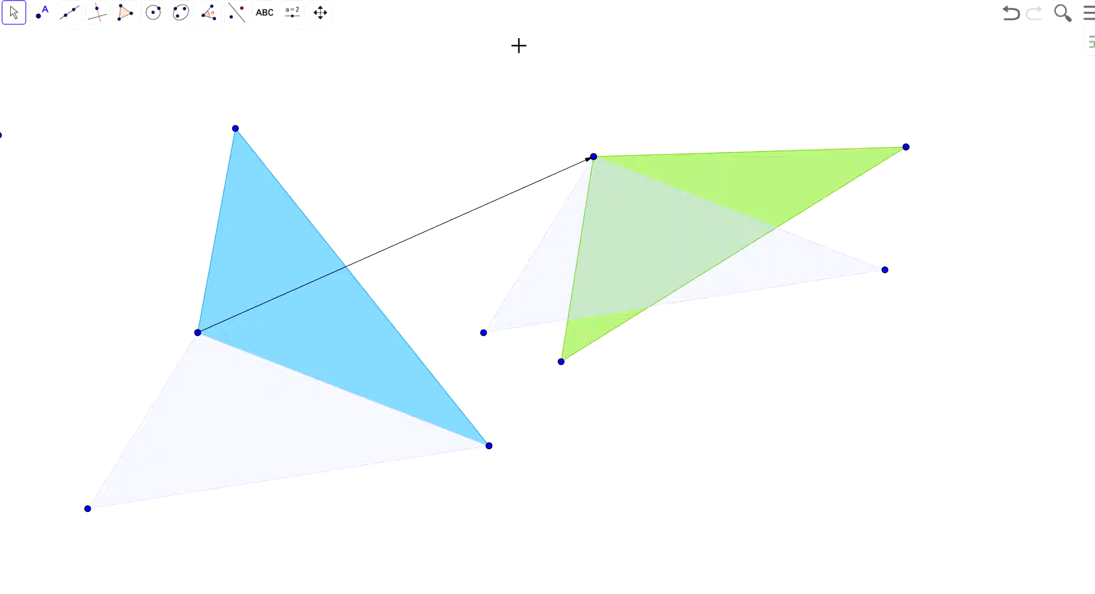
Show the slider tool group with Slider, Check Box, Button and Input Box.
click(258, 18)
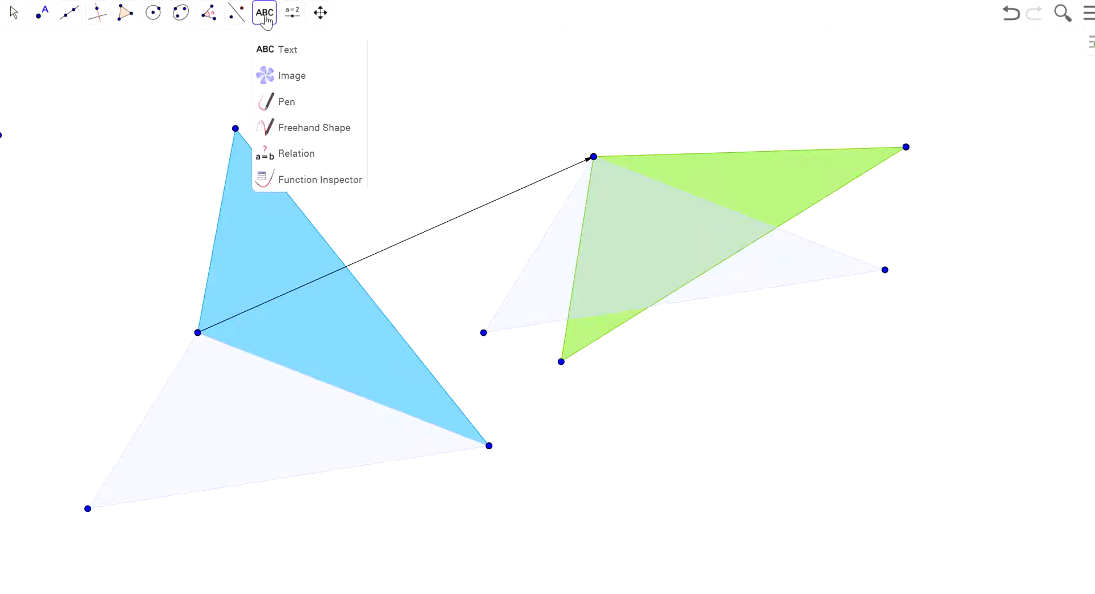
mouse_move(294, 23)
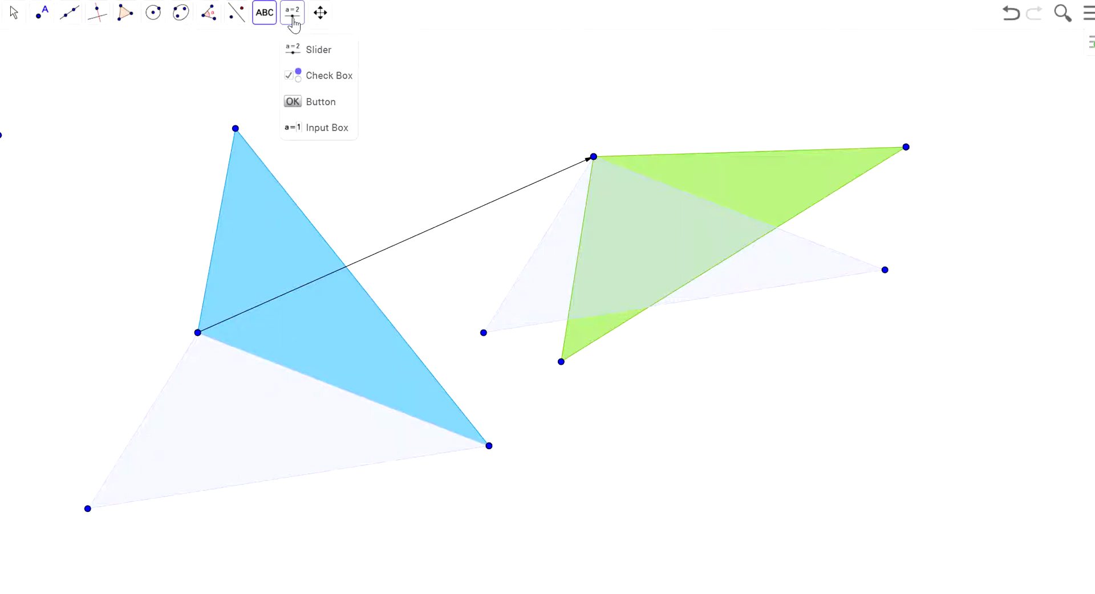
Add an angle-type slider α on the canvas below the green triangle.
click(292, 52)
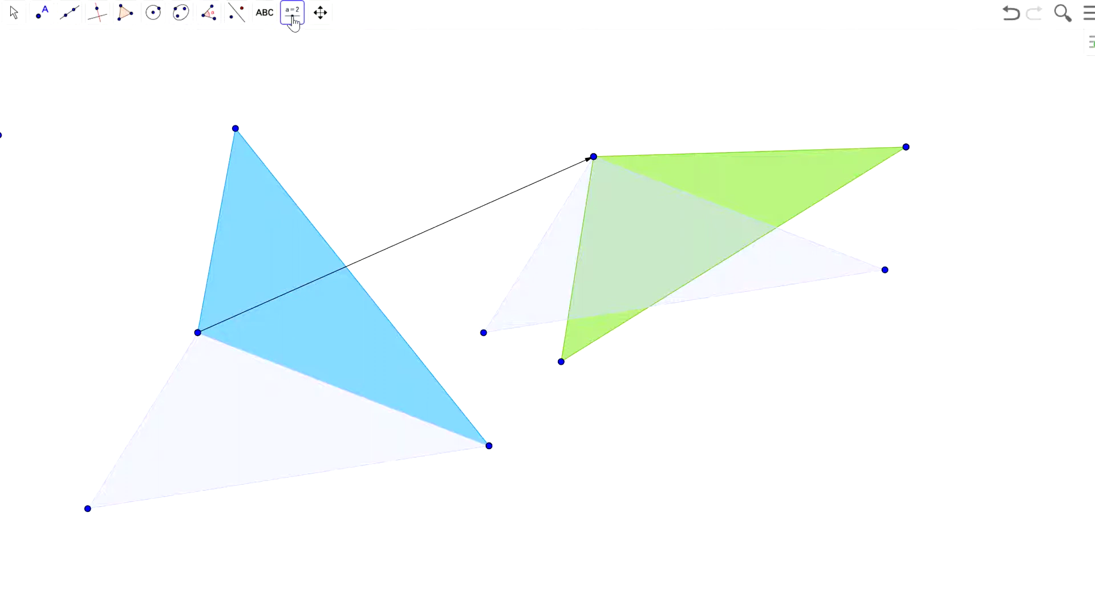
click(666, 494)
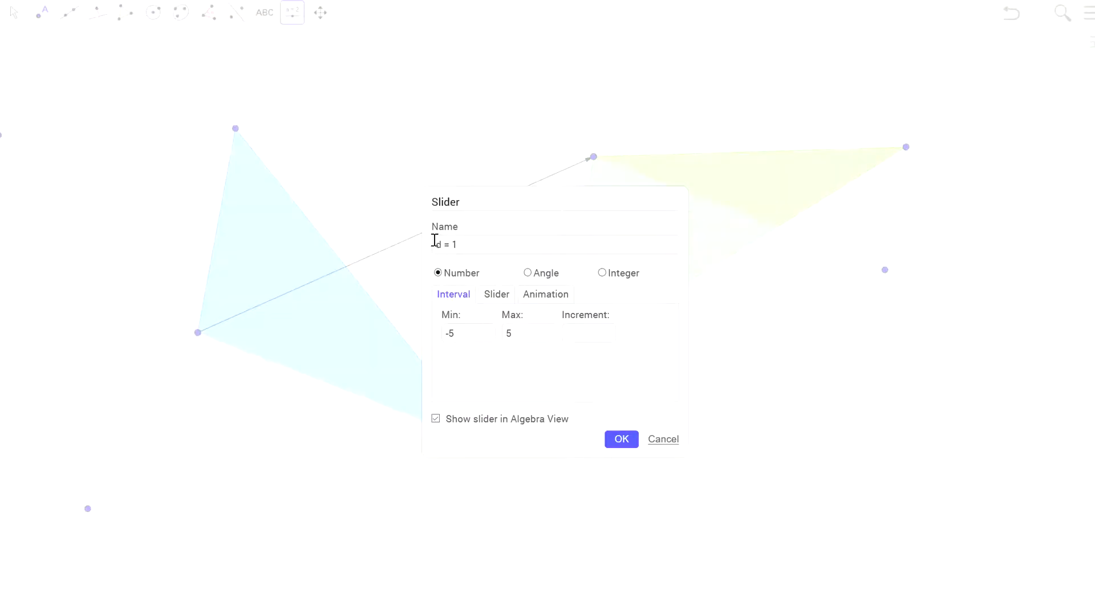
click(526, 273)
click(620, 439)
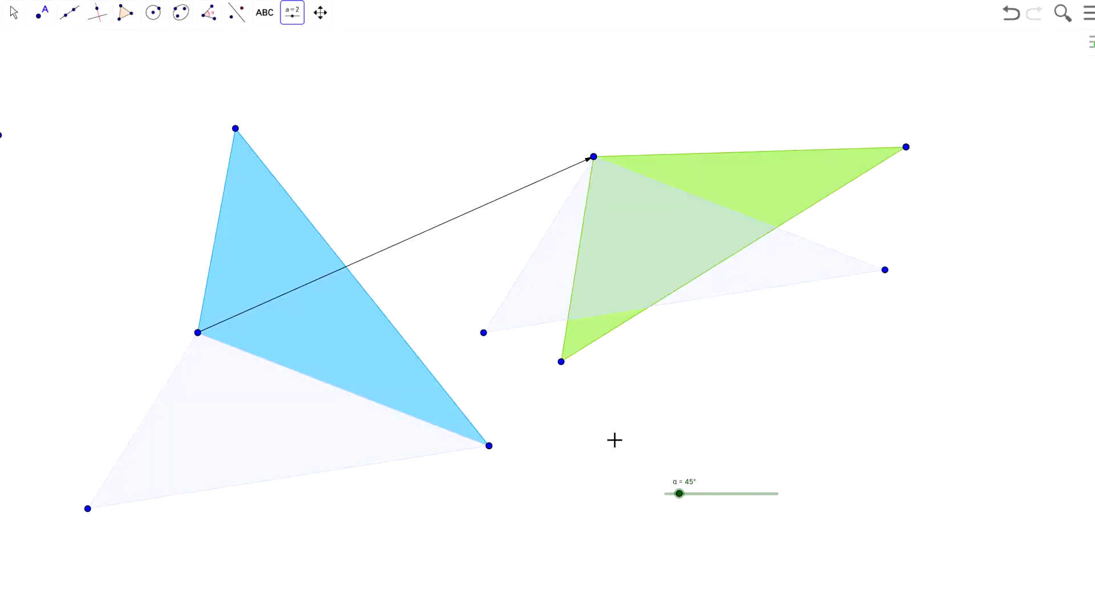
Drag the α slider to 2°, then open the transformation tool list.
drag(679, 494, 634, 500)
drag(634, 501, 667, 503)
click(228, 16)
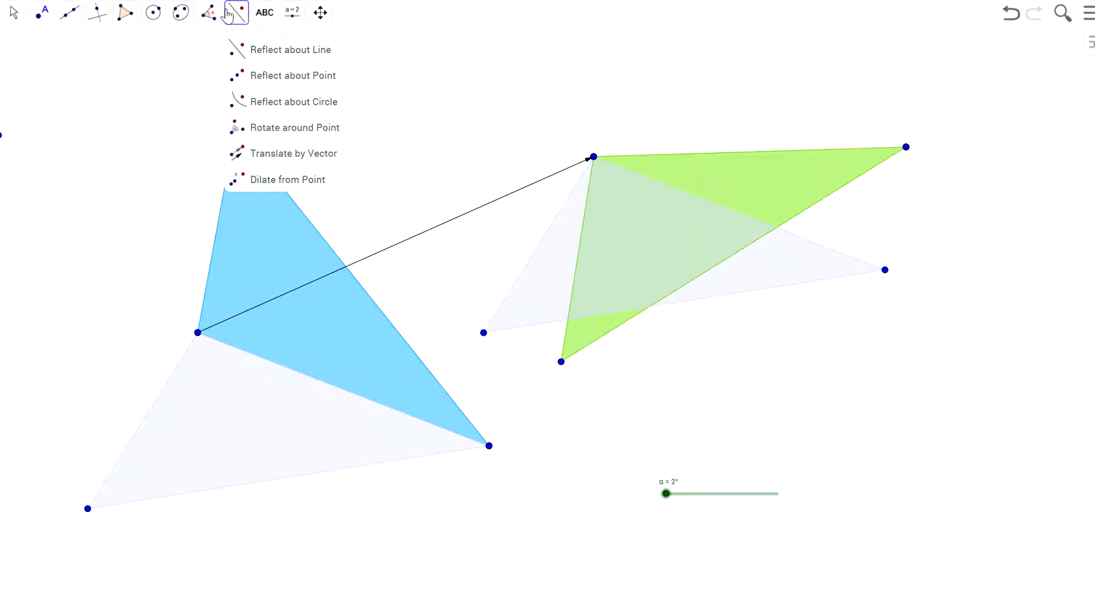
Begin a Rotate around Point attempt and cancel its angle prompt.
click(269, 131)
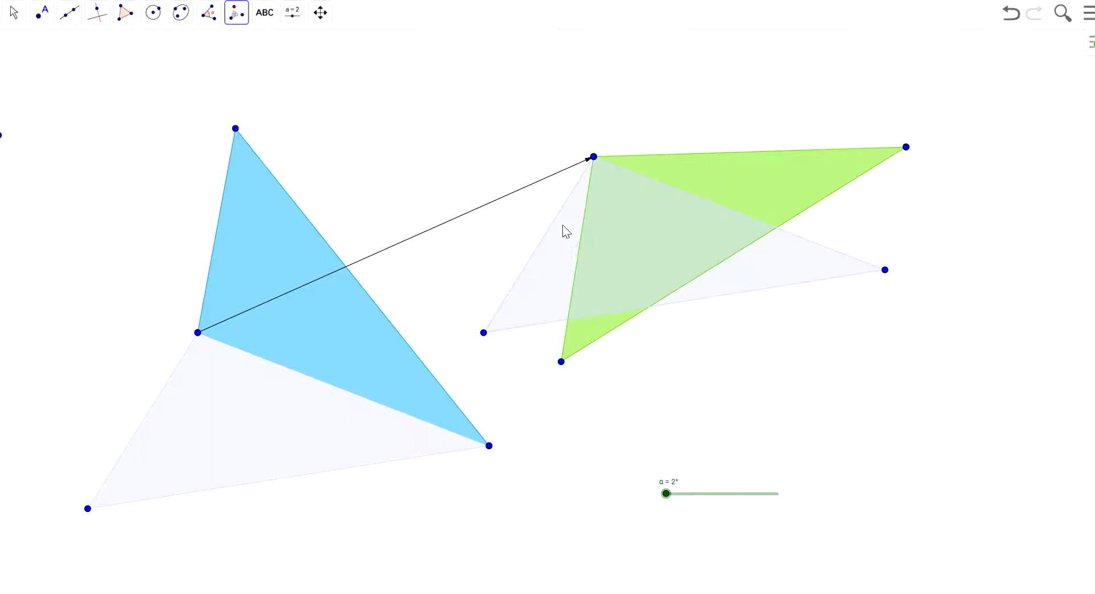
click(594, 157)
click(242, 19)
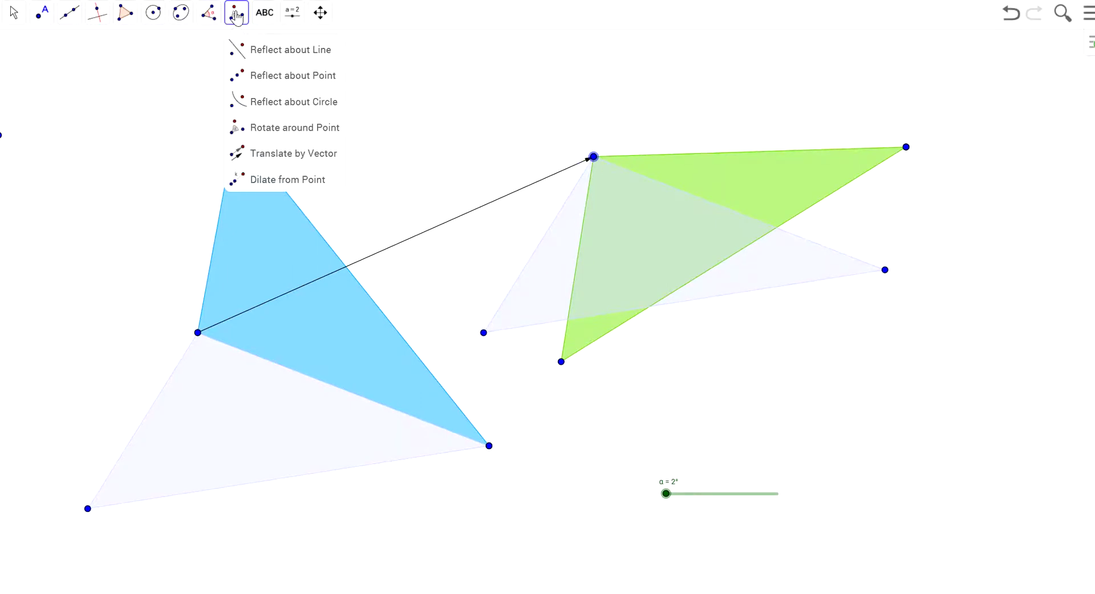
click(252, 127)
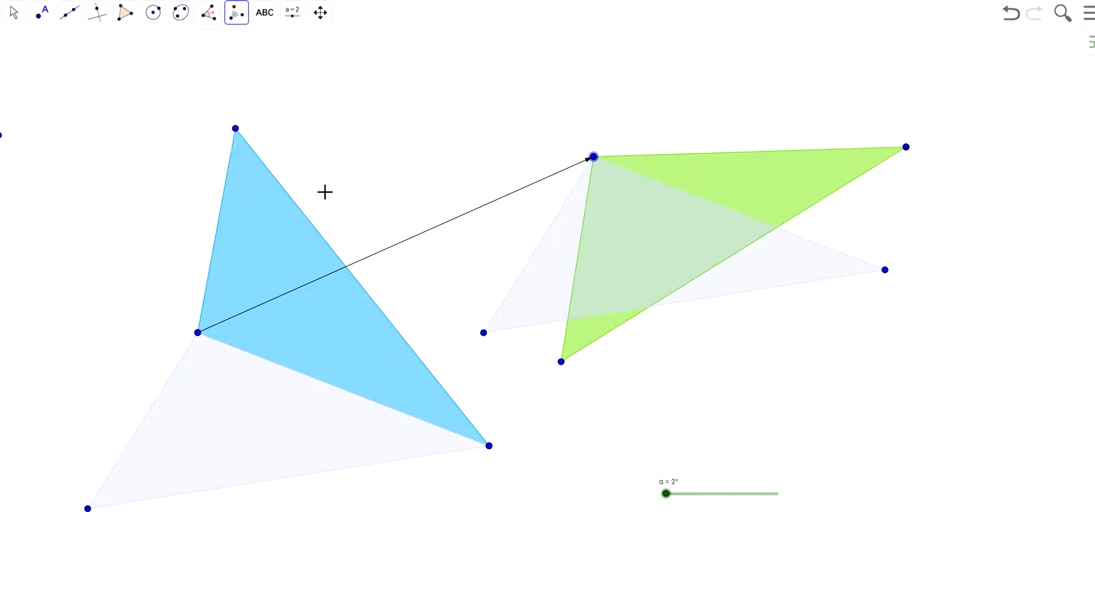
click(543, 289)
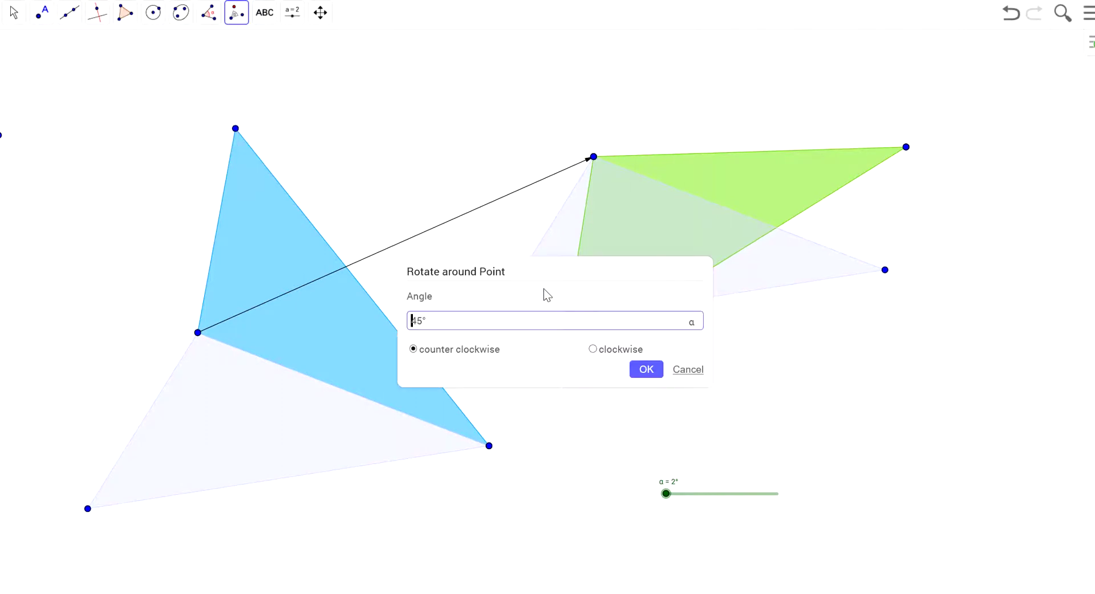
click(688, 370)
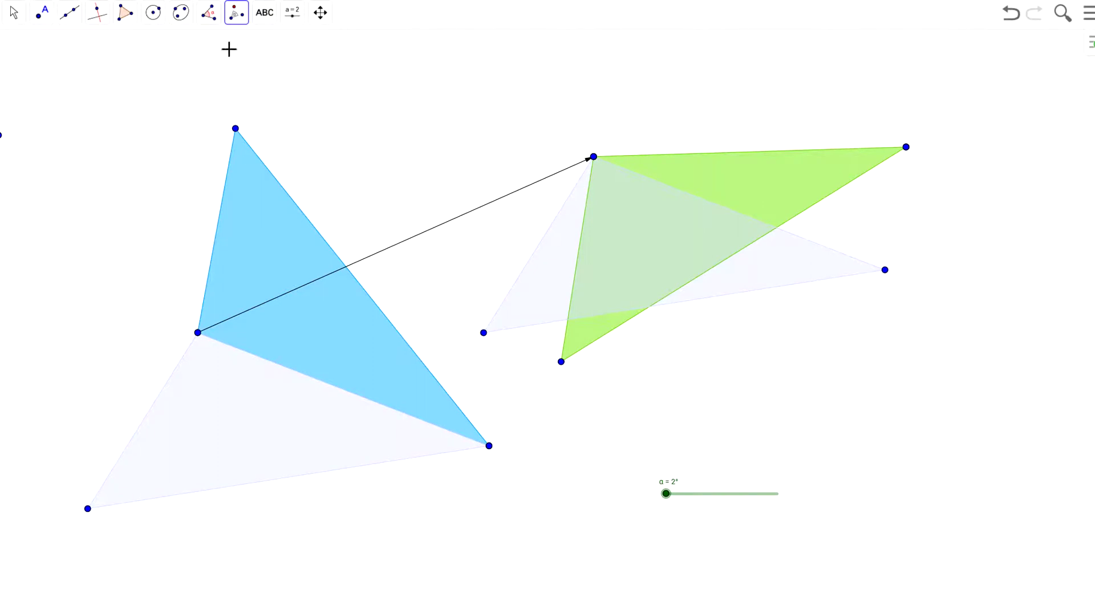
Rotate the triangle by angle α about the green triangle's top vertex.
click(238, 17)
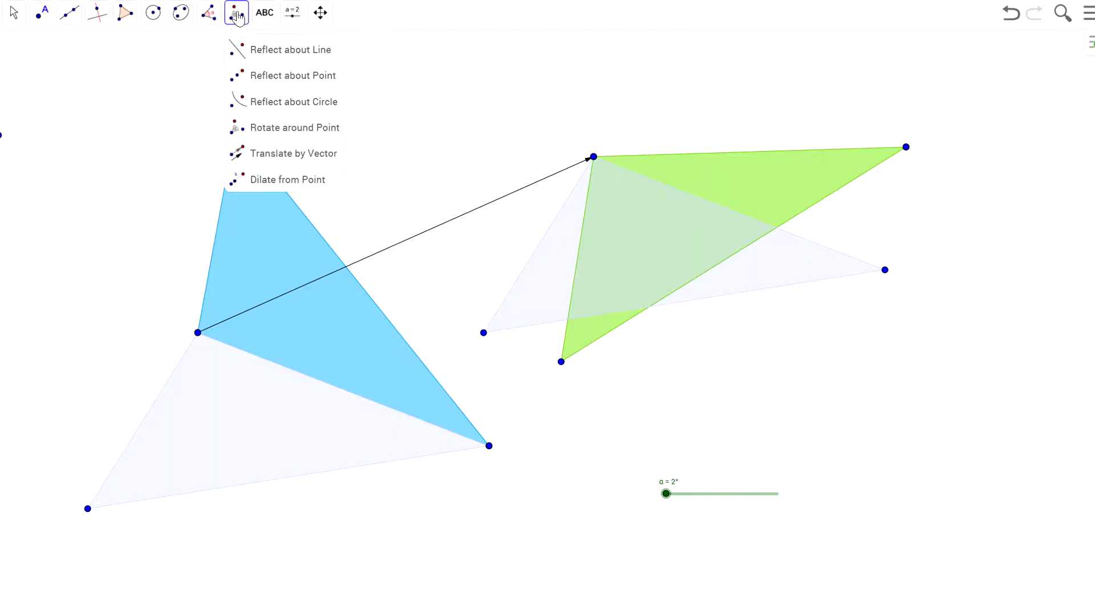
click(278, 126)
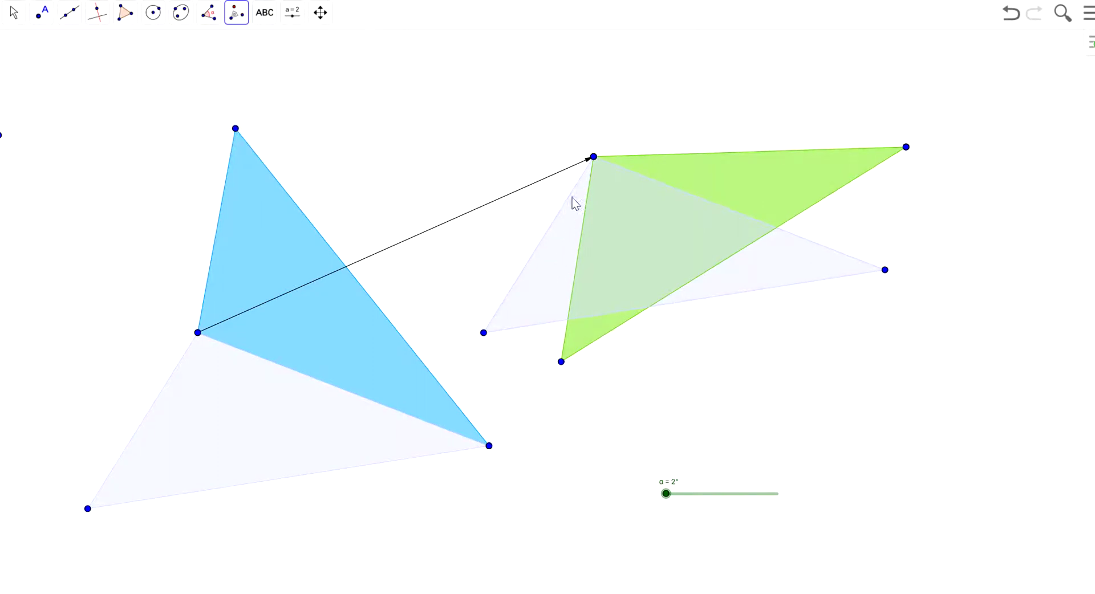
click(593, 157)
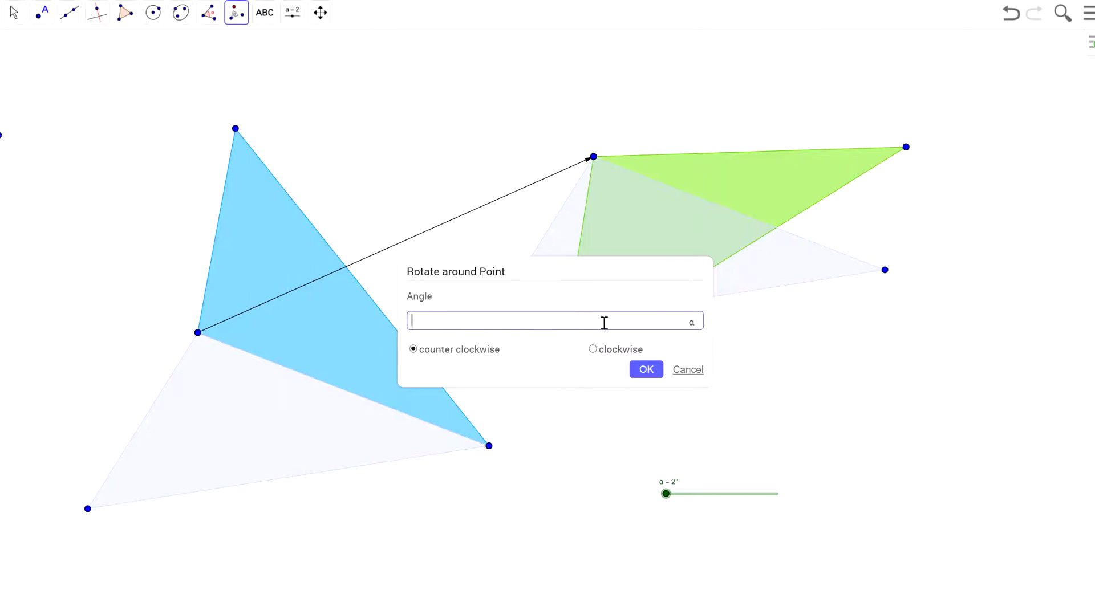
click(692, 323)
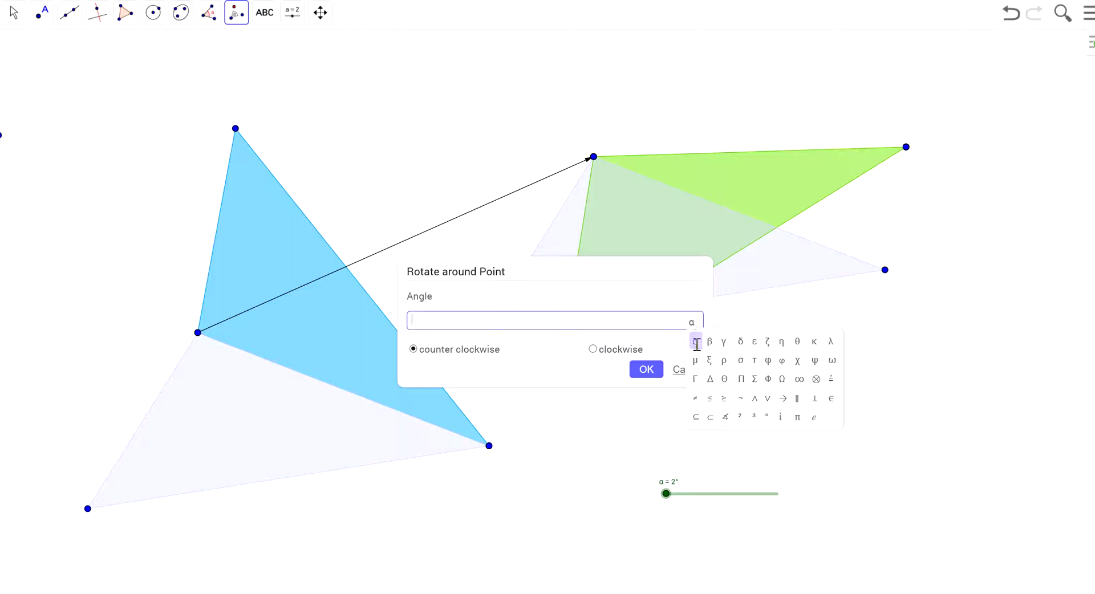
click(697, 340)
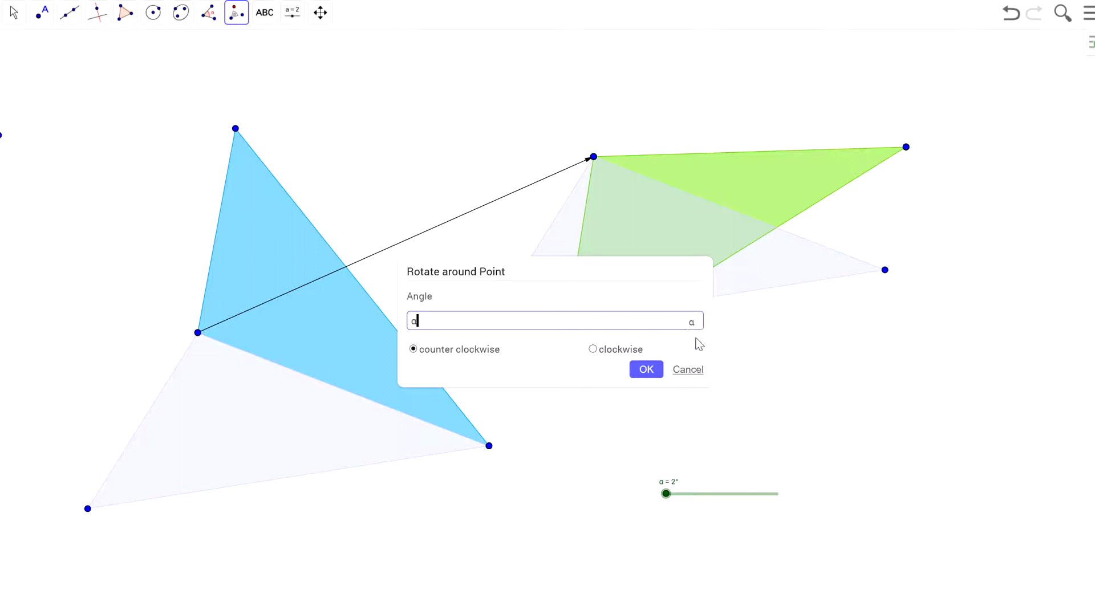
click(645, 371)
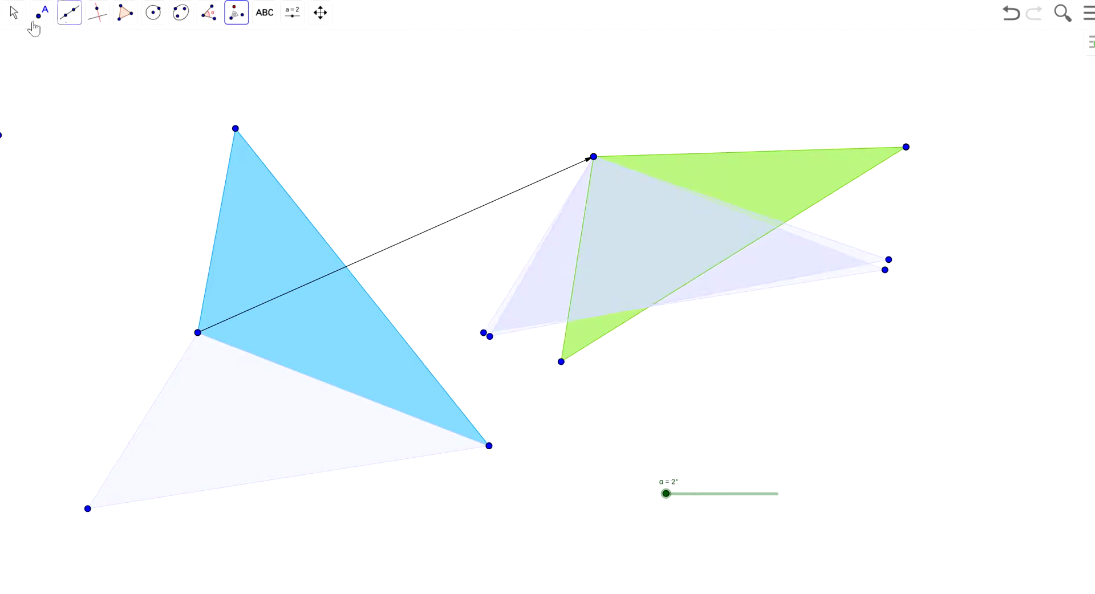
Drag the α slider up to 25° with the Move tool.
click(13, 17)
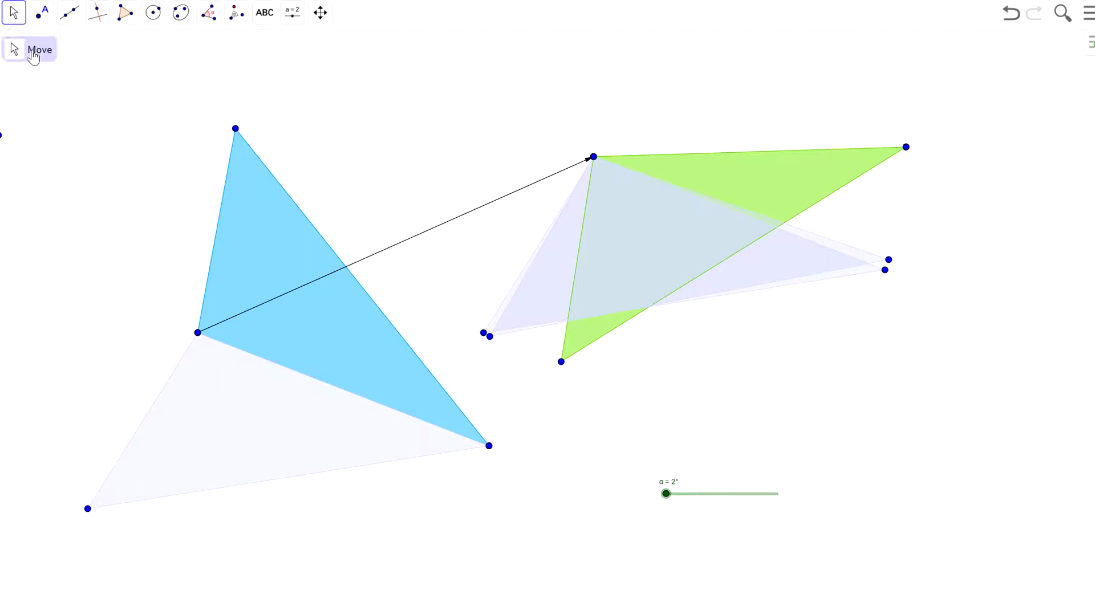
mouse_move(665, 494)
mouse_down()
mouse_move(692, 497)
mouse_move(631, 506)
mouse_move(755, 499)
mouse_move(638, 509)
mouse_move(676, 502)
mouse_up()
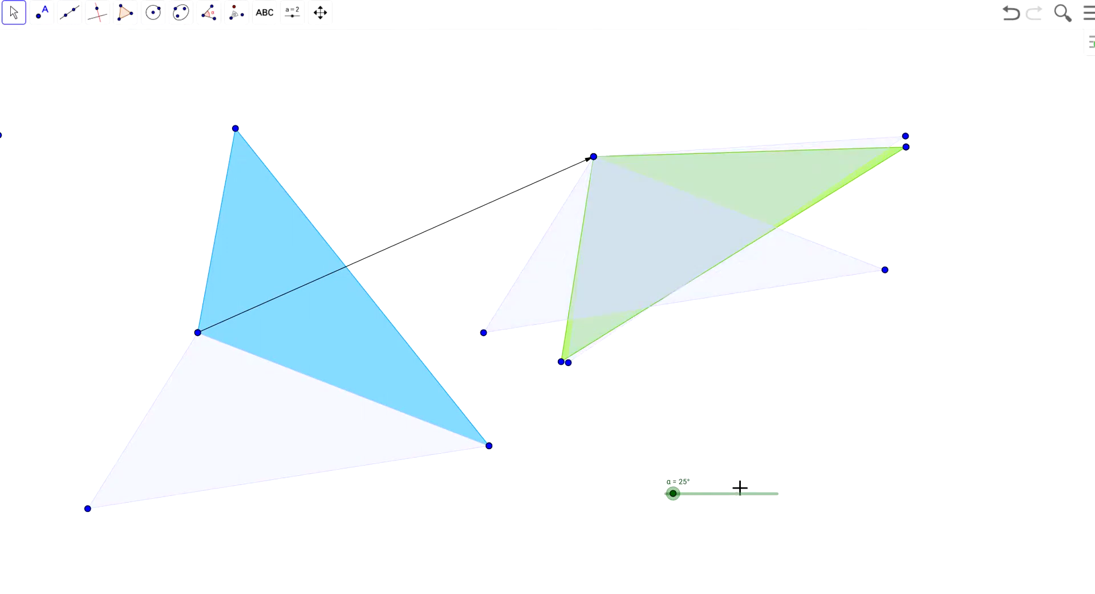
Dismiss the stray slider and line-tool menus and nudge angle α up to 26°.
right_click(739, 501)
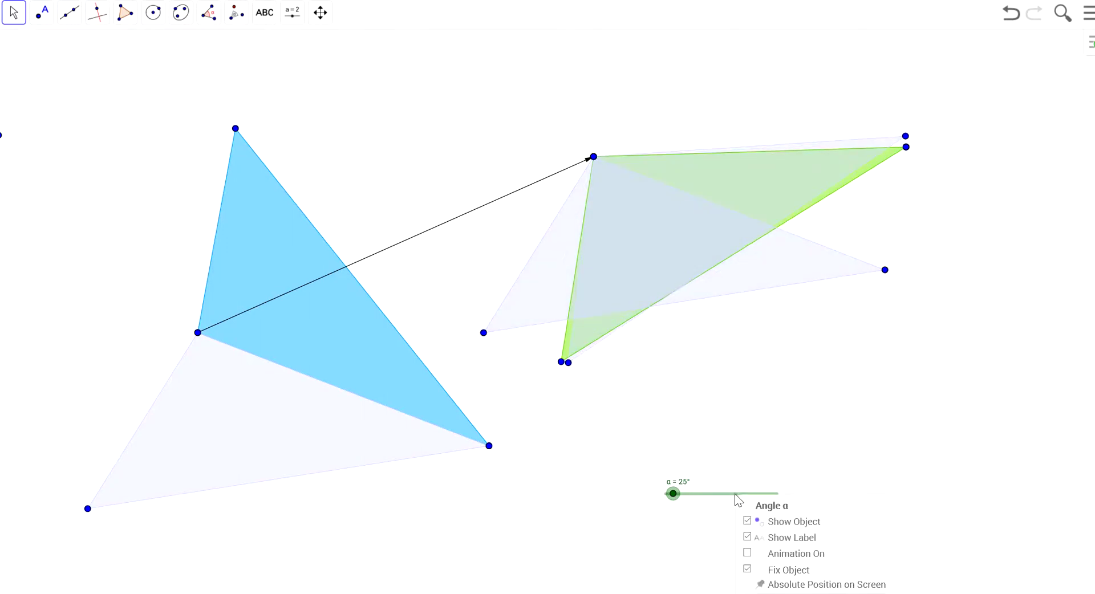
click(732, 465)
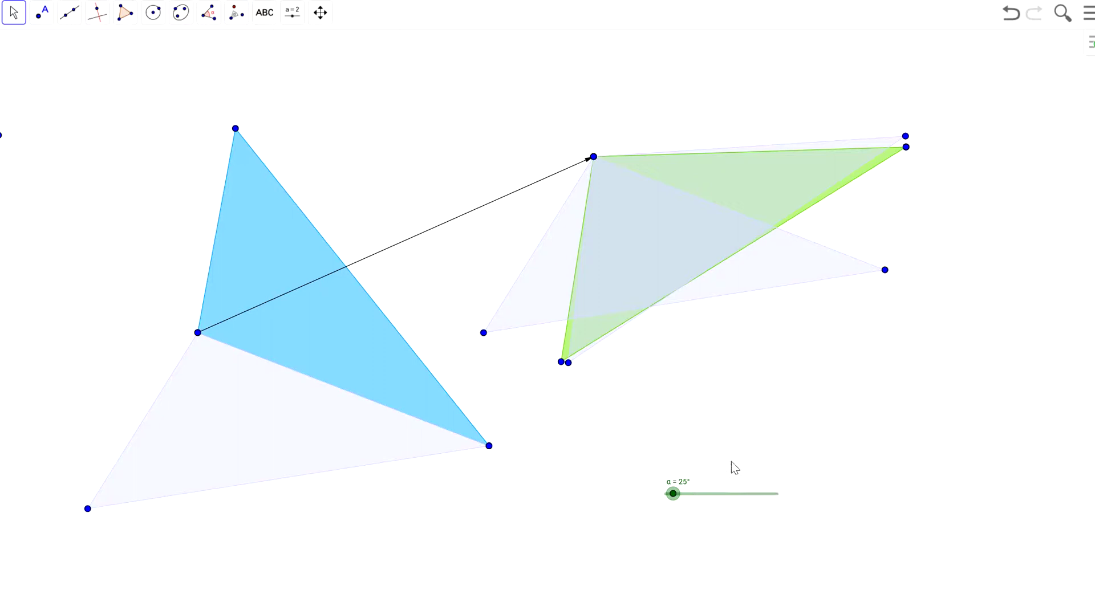
click(69, 12)
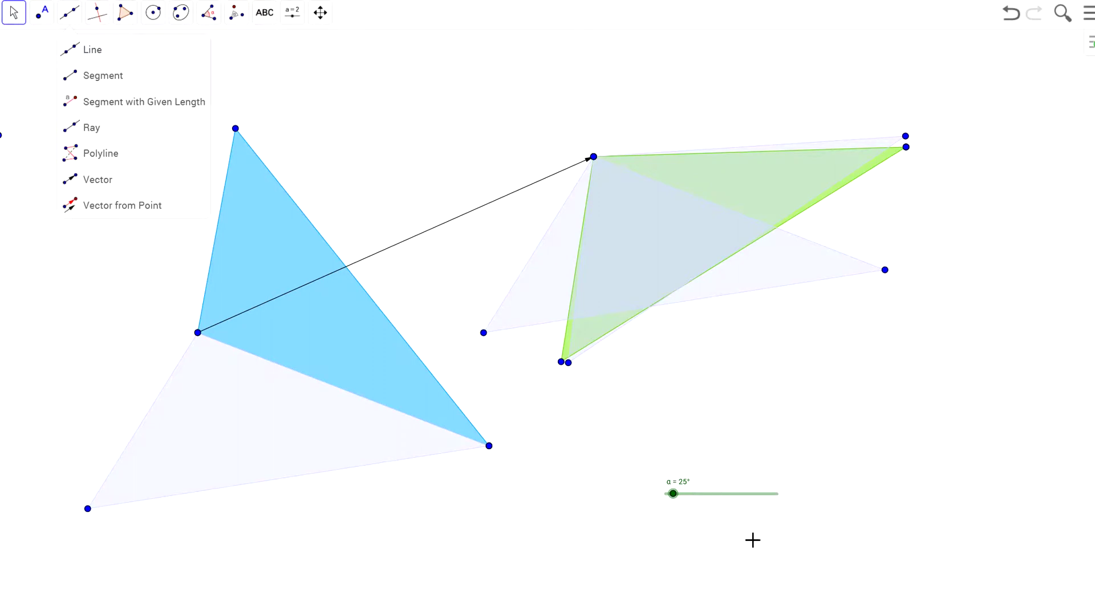
click(651, 409)
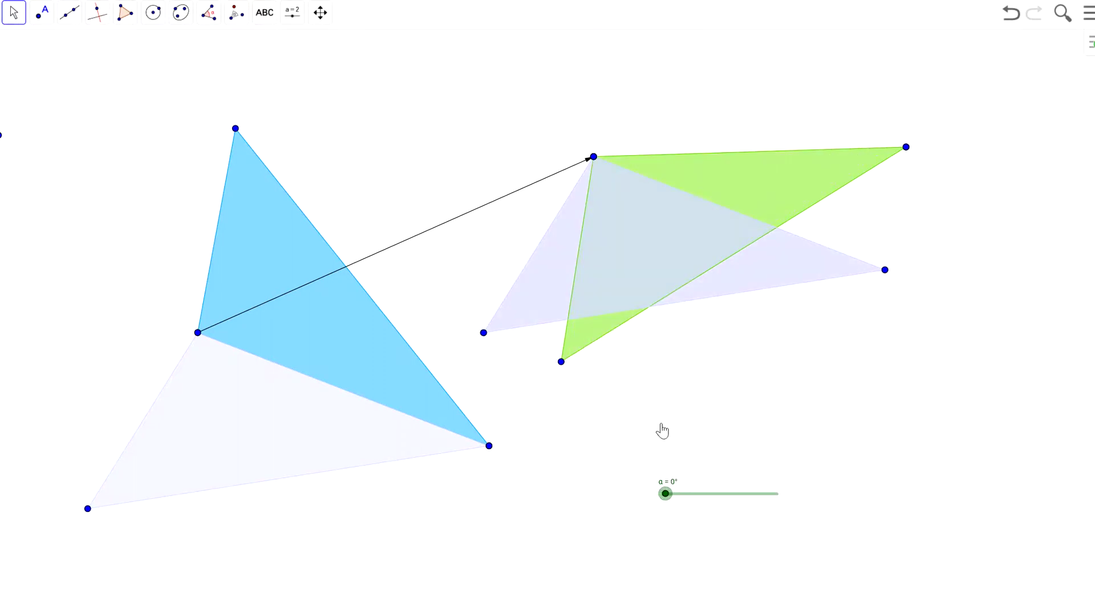
key(Up)
key(Up)
key(Up)
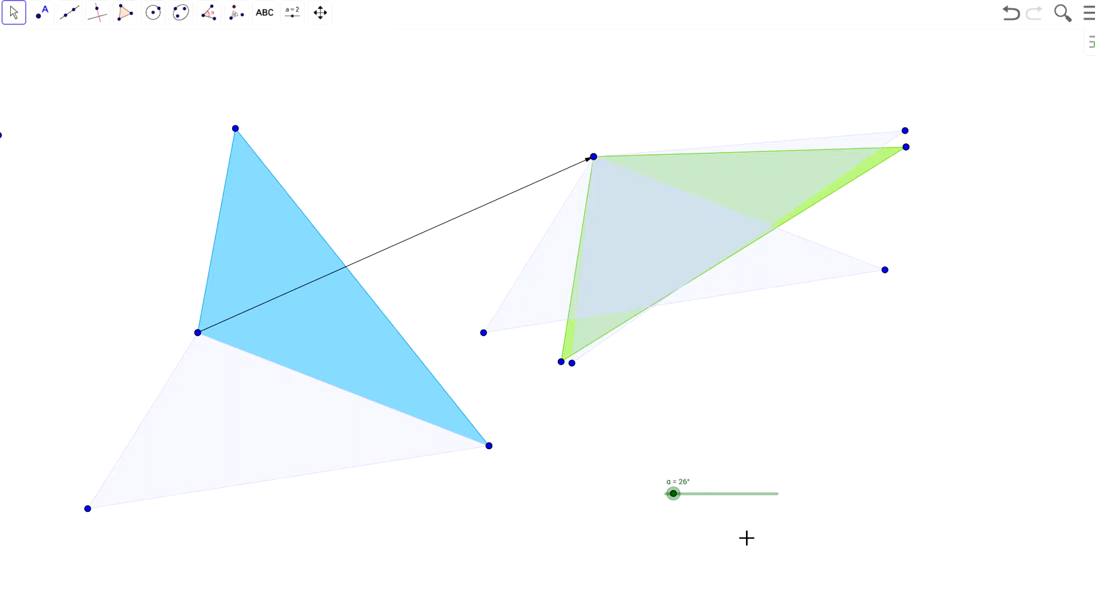
right_click(716, 495)
key(Escape)
Change the α slider width from 180 to 500 pixels in its Settings.
right_click(720, 500)
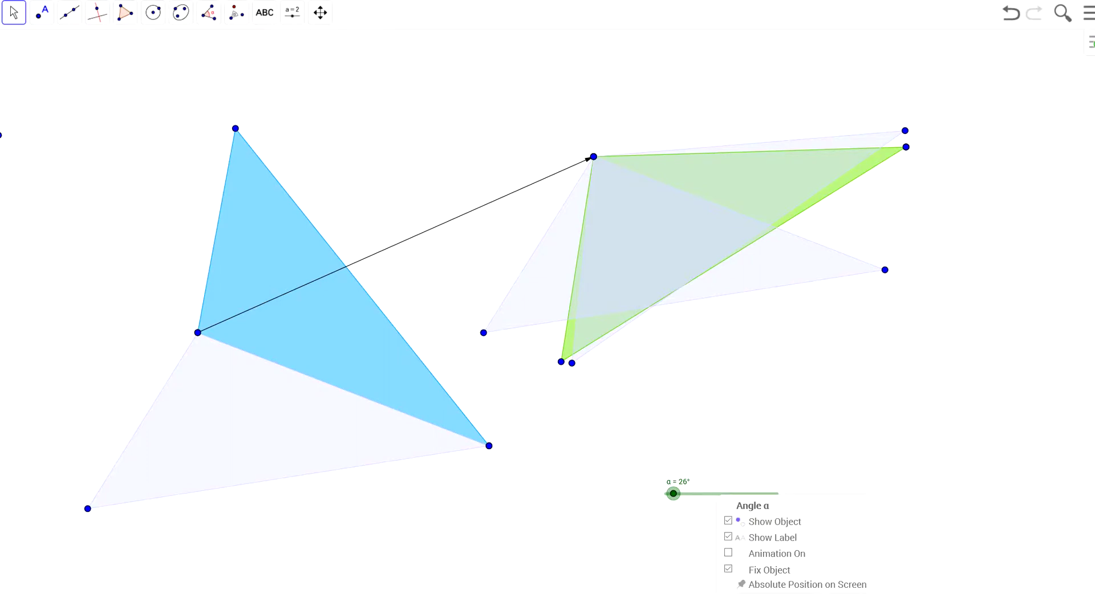
click(764, 592)
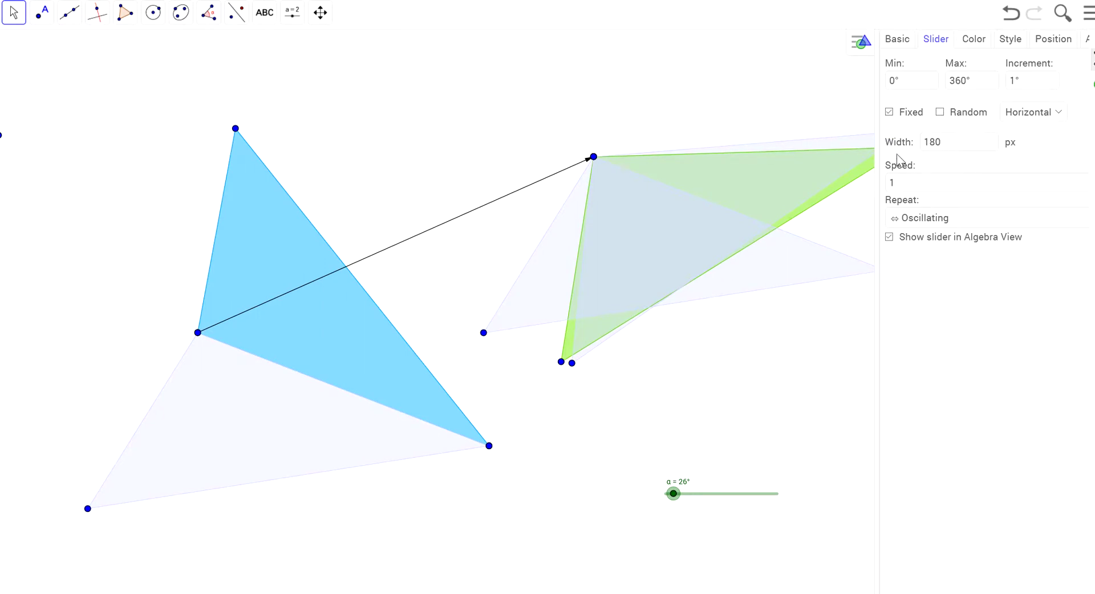
drag(956, 142, 906, 142)
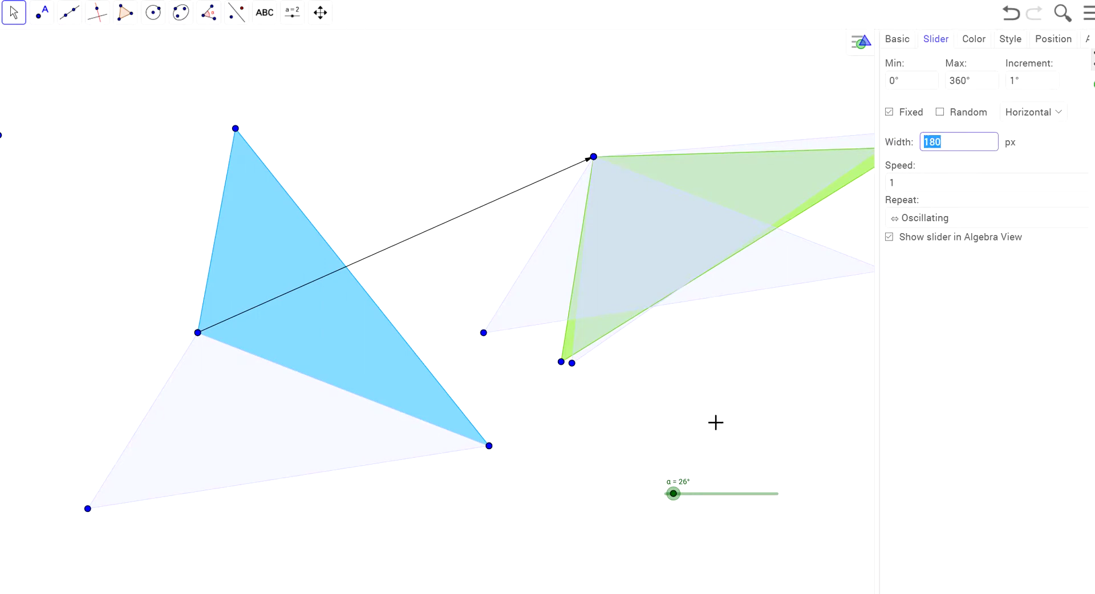
text(500)
key(Return)
click(785, 464)
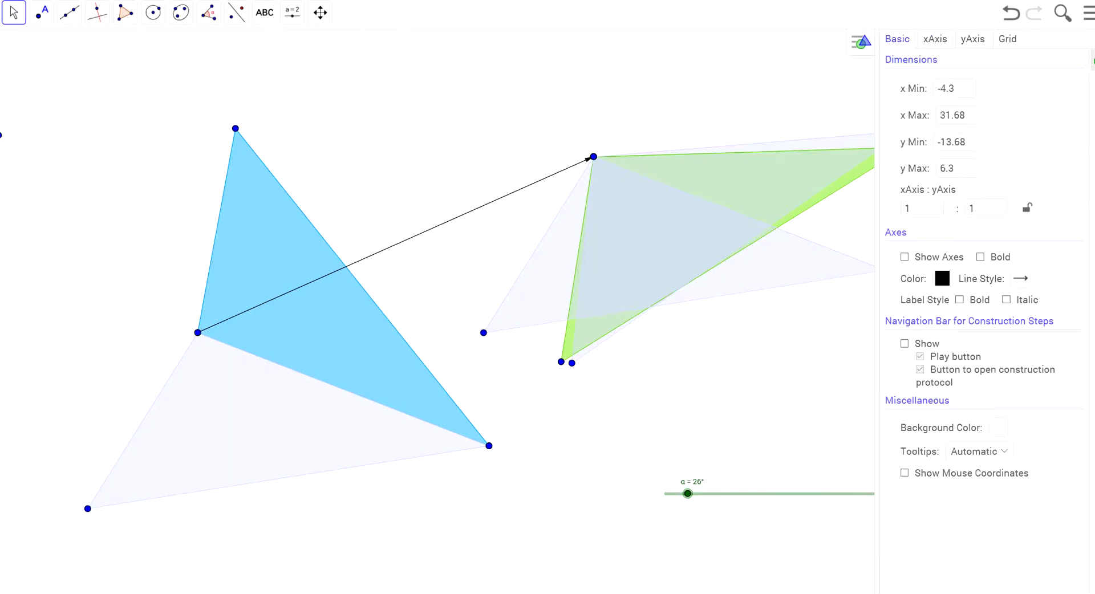
key(Escape)
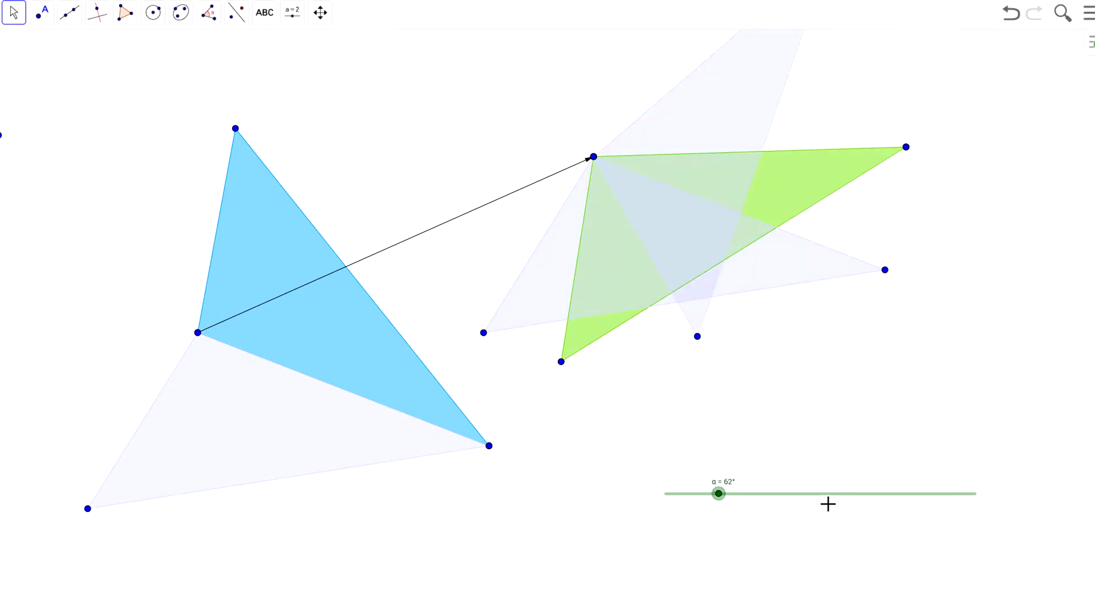
Drag the α slider knob to 23° so the rotated copy nears the green triangle.
drag(720, 497, 686, 473)
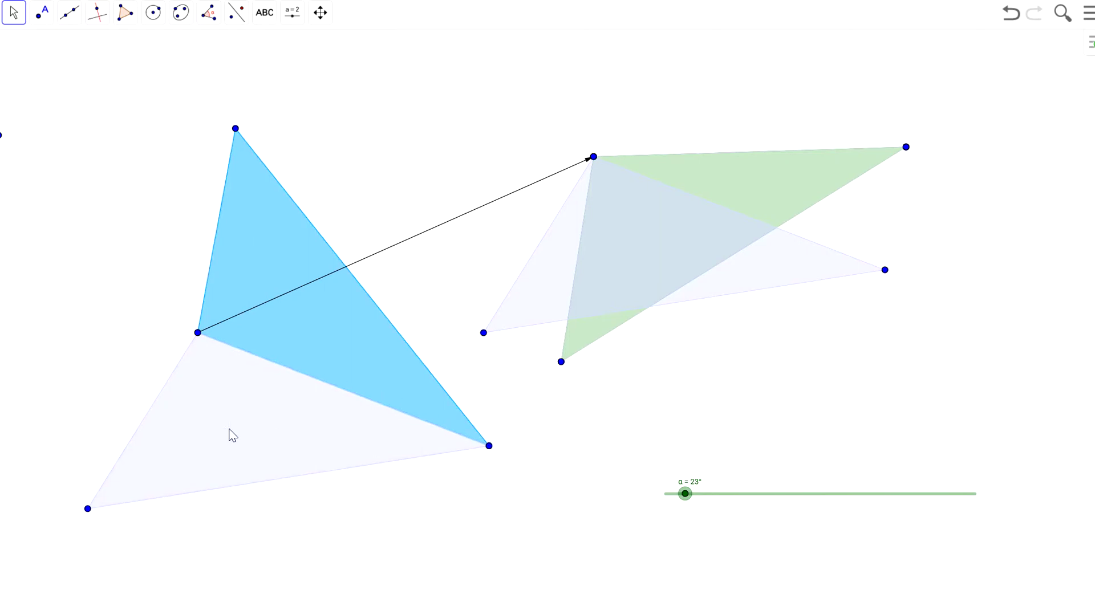
click(198, 333)
click(518, 220)
click(484, 333)
click(239, 437)
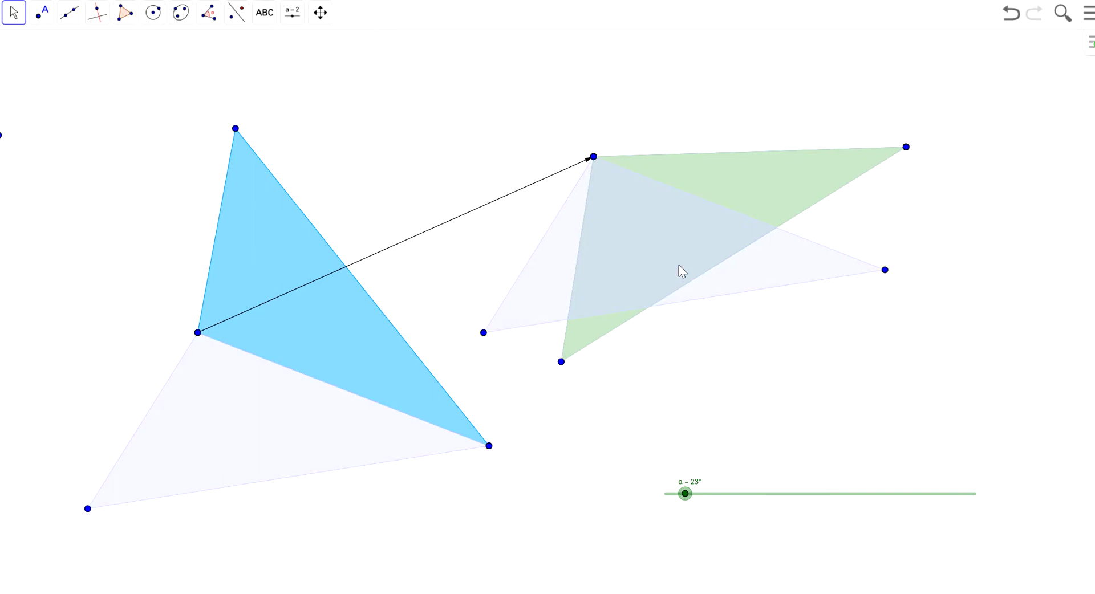